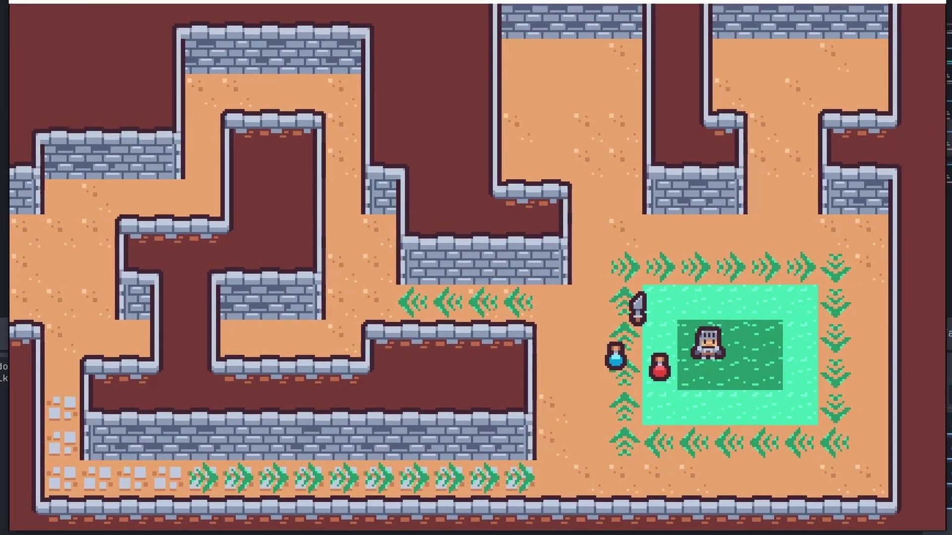
Walk the knight left, down and up around the water pool and across the conveyor arrows
{"action": "key", "text": "Left"}
{"action": "key", "text": "Down"}
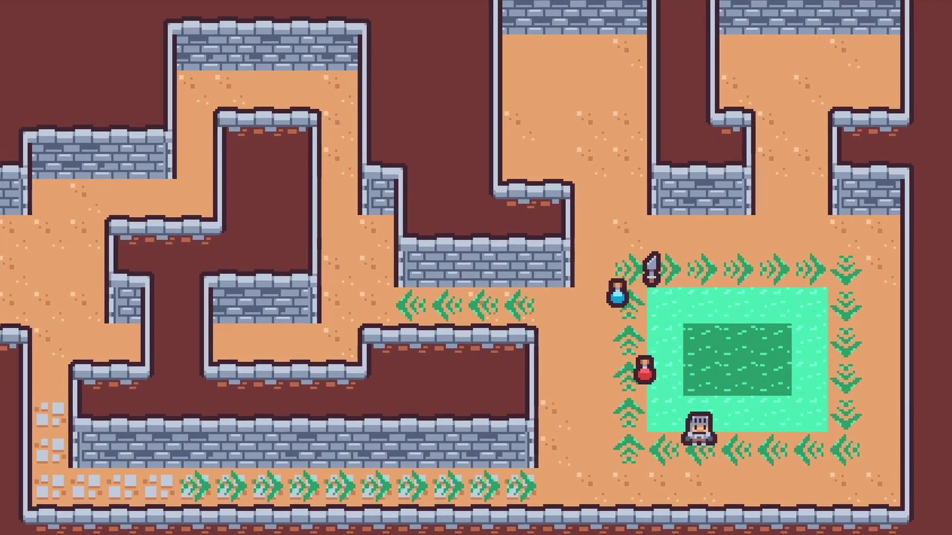
{"action": "key", "text": "Left"}
{"action": "key", "text": "Up"}
{"action": "key", "text": "Left"}
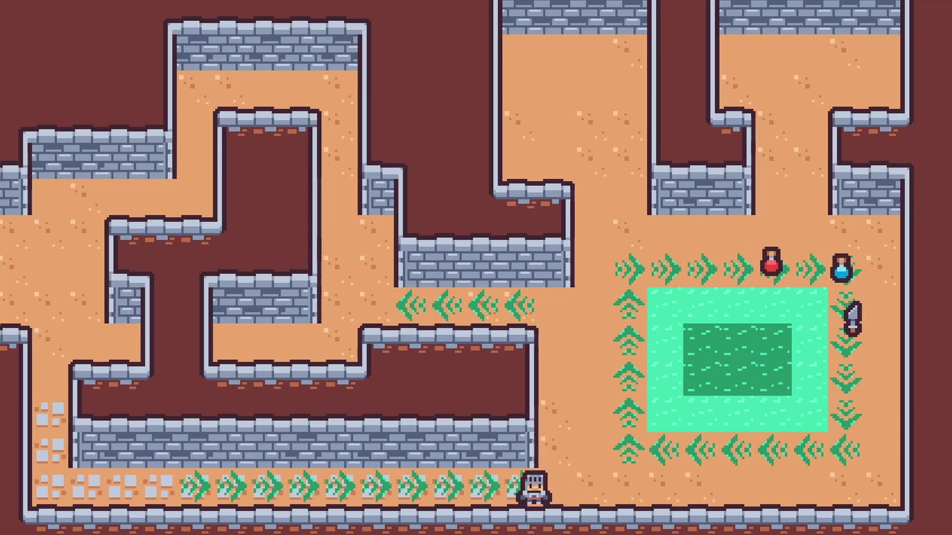
{"action": "key", "text": "Left"}
{"action": "key", "text": "Right"}
{"action": "key", "text": "Up"}
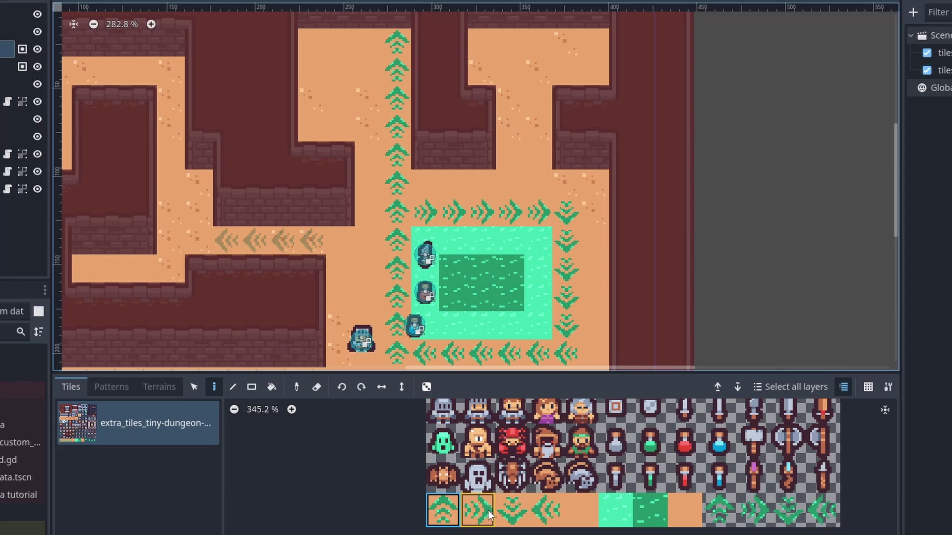
Paint arrow tiles along the pool room's left column and bottom row, then pick the right-arrow tile
{"action": "left_click", "coordinate": [546, 510]}
{"action": "left_click", "coordinate": [512, 511]}
{"action": "mouse_move", "coordinate": [311, 42]}
{"action": "left_mouse_down"}
{"action": "mouse_move", "coordinate": [313, 100]}
{"action": "mouse_move", "coordinate": [362, 128]}
{"action": "left_mouse_up"}
{"action": "left_click", "coordinate": [477, 511]}
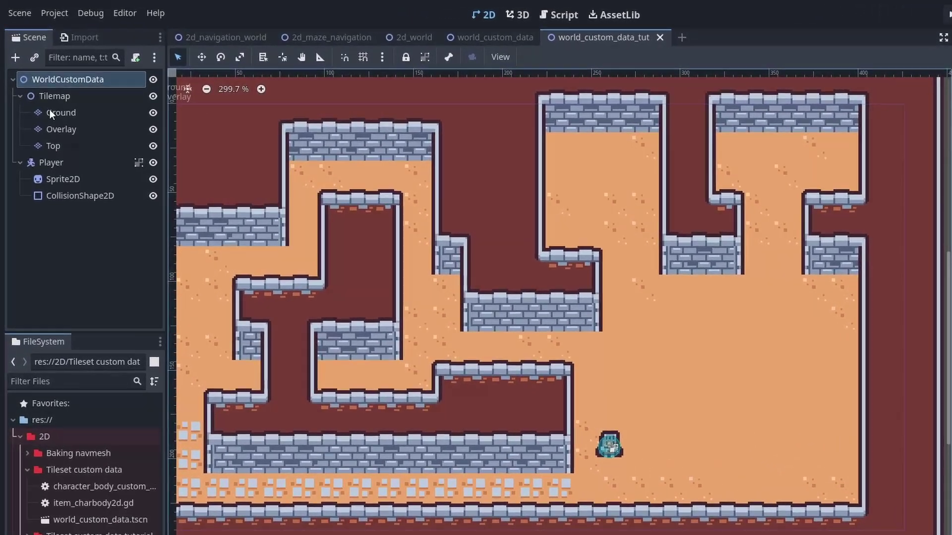
Add a float custom data layer named tile_speed to the Ground layer's tileset
{"action": "left_click", "coordinate": [49, 111]}
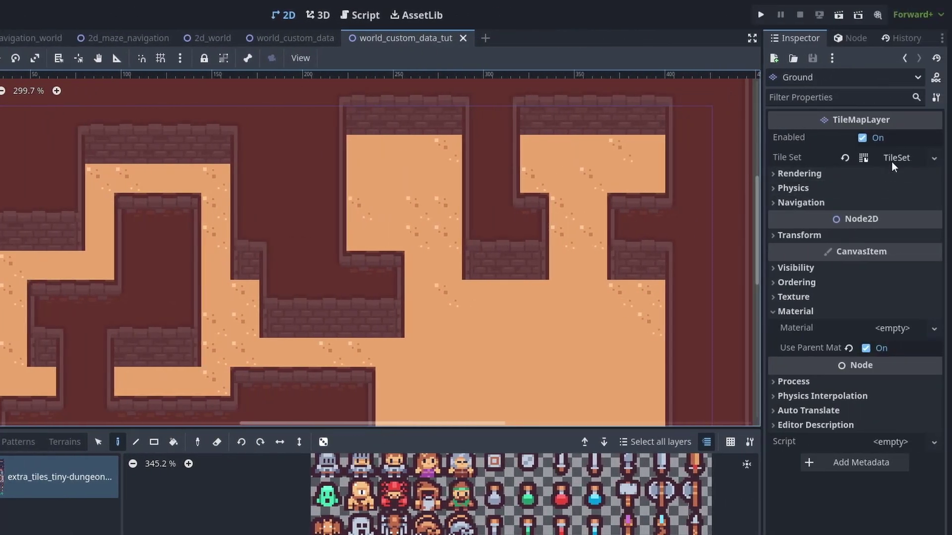
{"action": "left_click", "coordinate": [891, 161]}
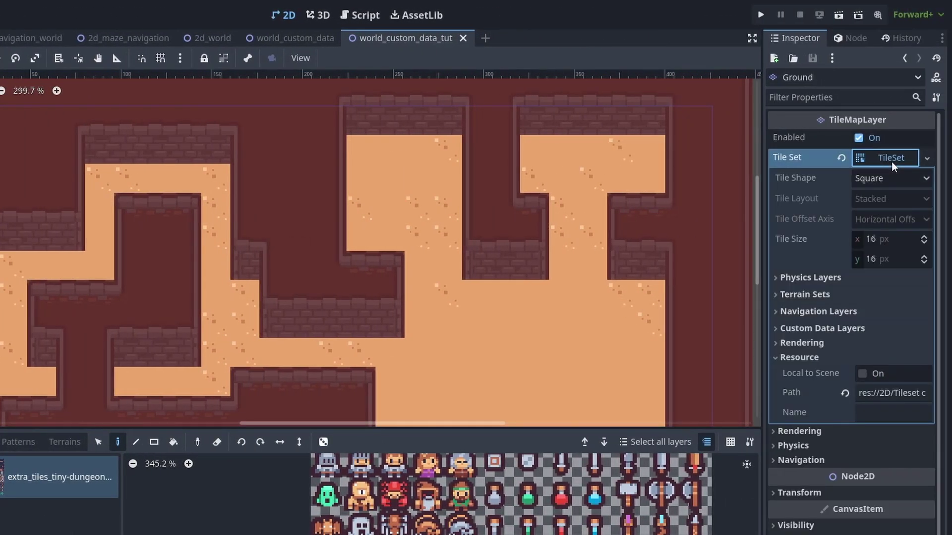
{"action": "left_click", "coordinate": [828, 333]}
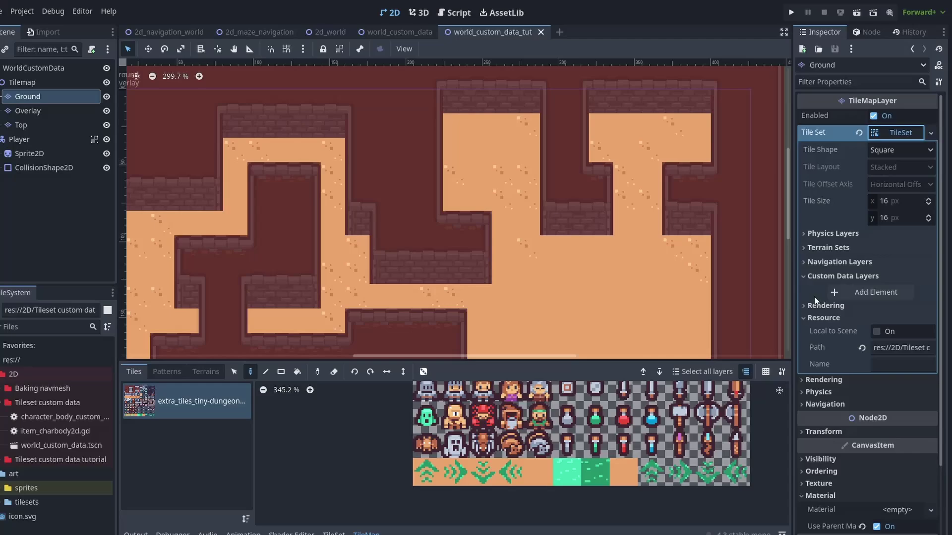
{"action": "left_click", "coordinate": [826, 347]}
{"action": "left_click", "coordinate": [885, 285]}
{"action": "type", "text": "tile_"}
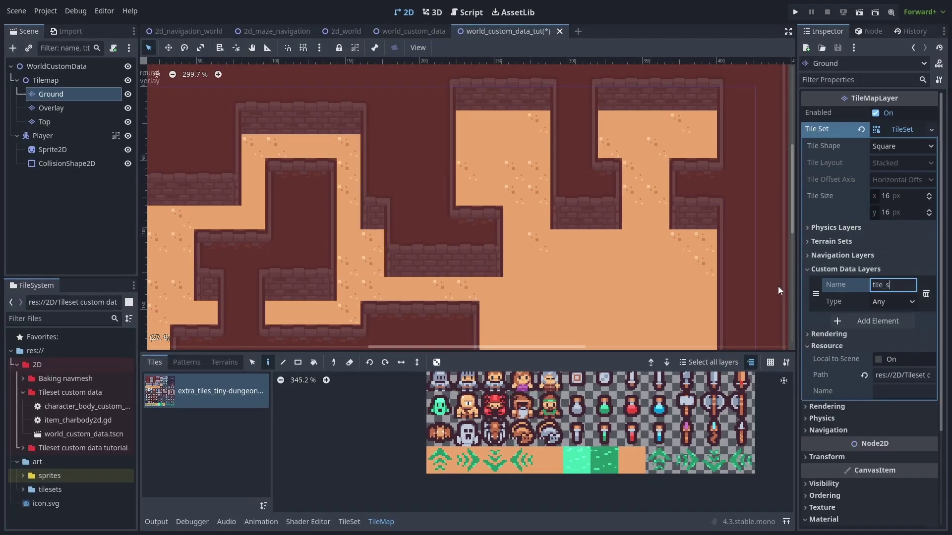
{"action": "type", "text": "speed"}
{"action": "left_click", "coordinate": [896, 300]}
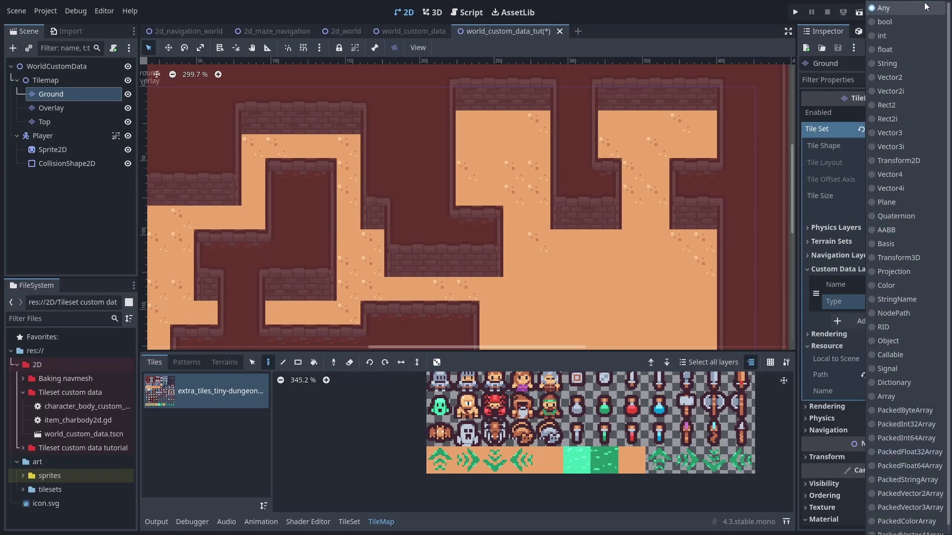
{"action": "left_click", "coordinate": [911, 52]}
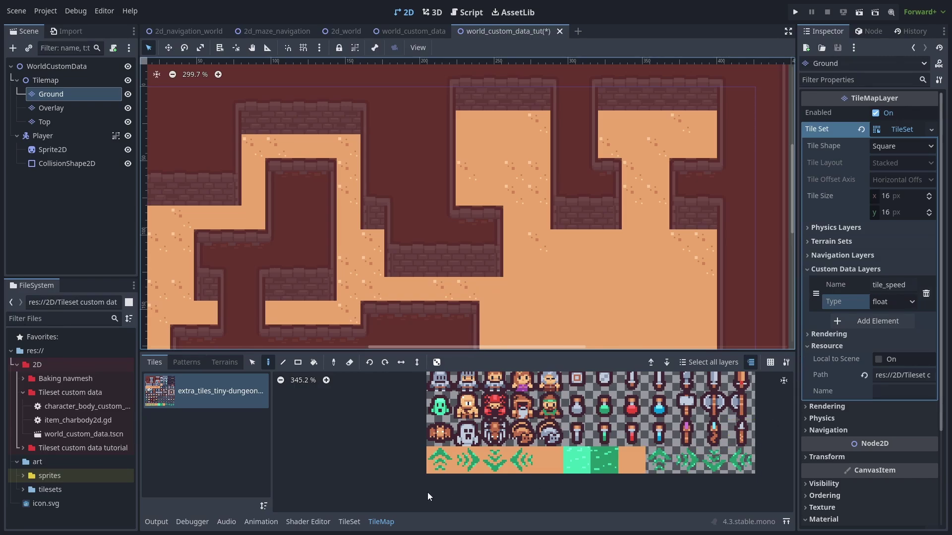
{"action": "left_click", "coordinate": [349, 521]}
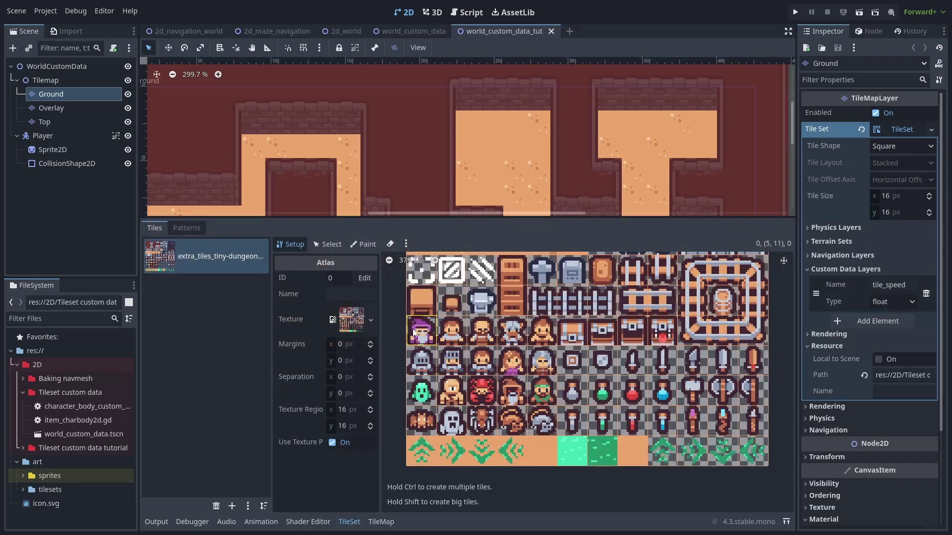
Give the light green water tile a tile_speed of 0.5, then select the dark green tile
{"action": "left_click", "coordinate": [327, 244]}
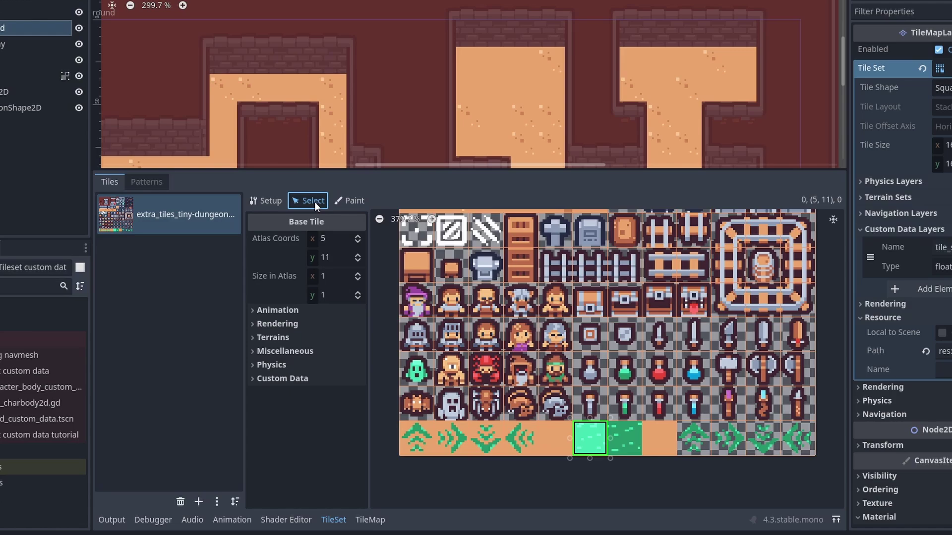
{"action": "left_click", "coordinate": [590, 441]}
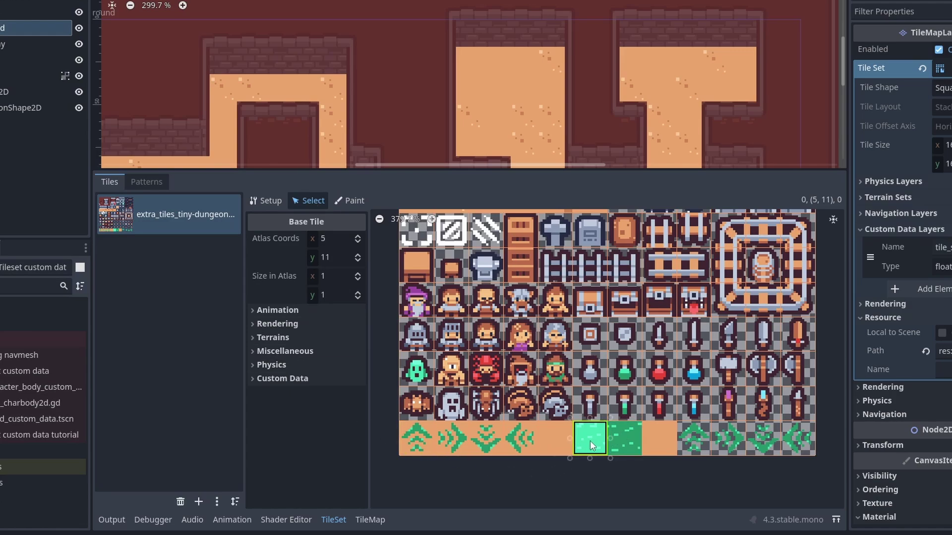
{"action": "left_click", "coordinate": [286, 380]}
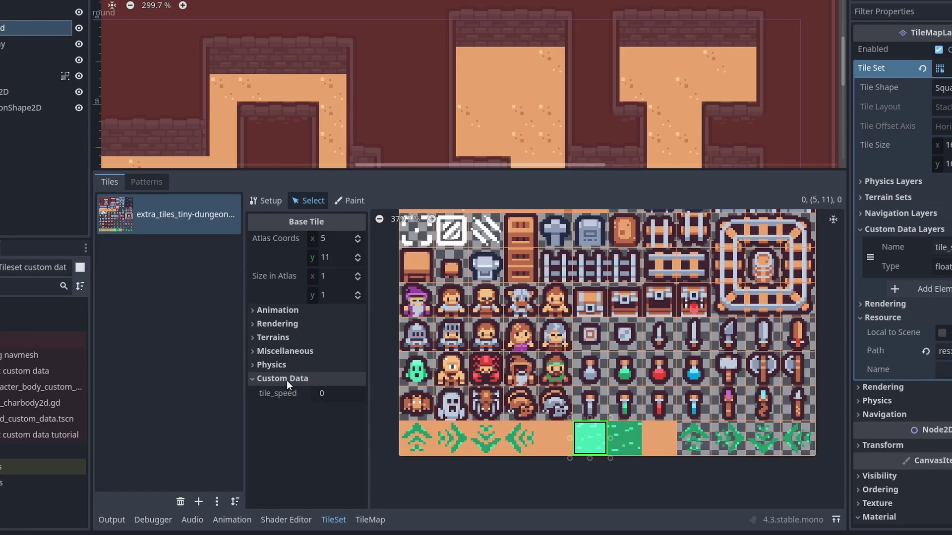
{"action": "type", "text": "0.5"}
{"action": "left_click", "coordinate": [340, 396]}
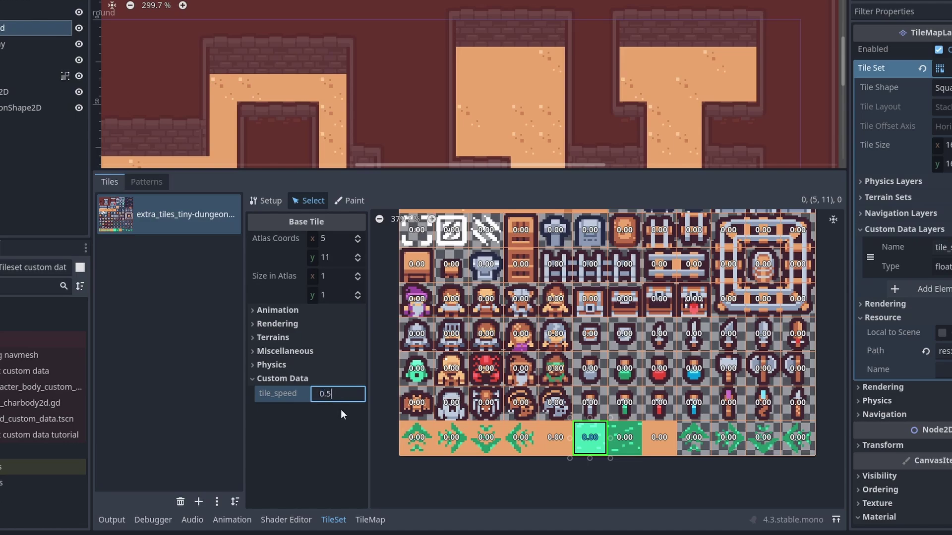
{"action": "key", "text": "Return"}
{"action": "left_click", "coordinate": [625, 444]}
{"action": "type", "text": "0.2"}
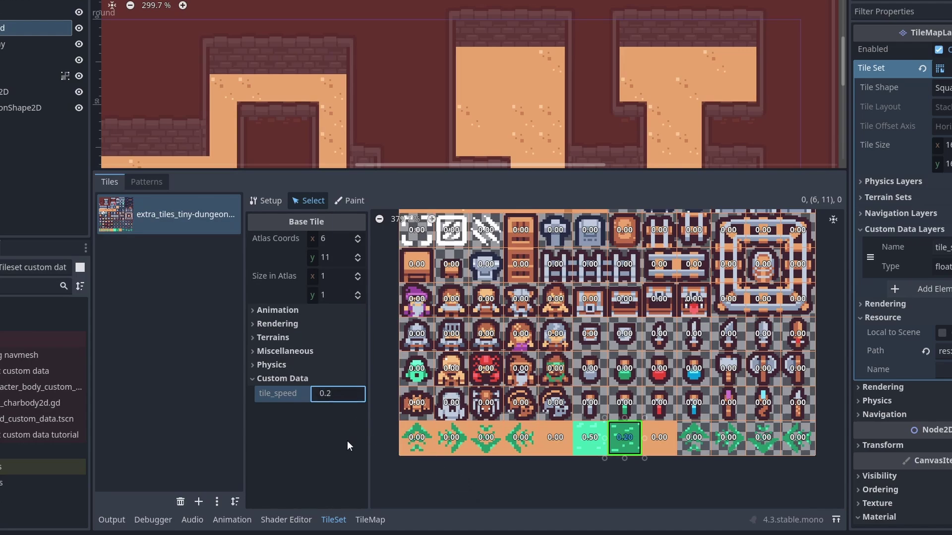
Paint a tile_speed of 2 onto the left and right arrow tiles in the tileset
{"action": "left_click", "coordinate": [352, 201]}
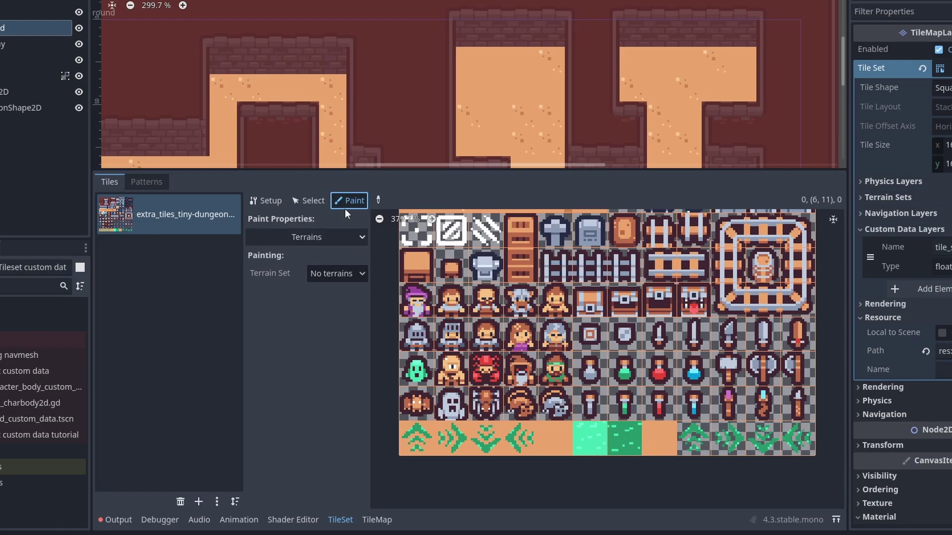
{"action": "left_click", "coordinate": [329, 237]}
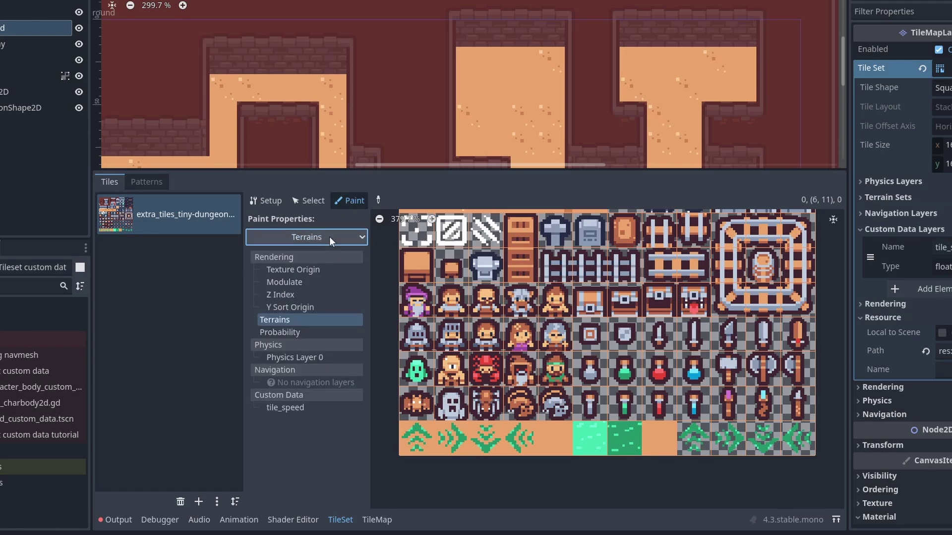
{"action": "left_click", "coordinate": [285, 407]}
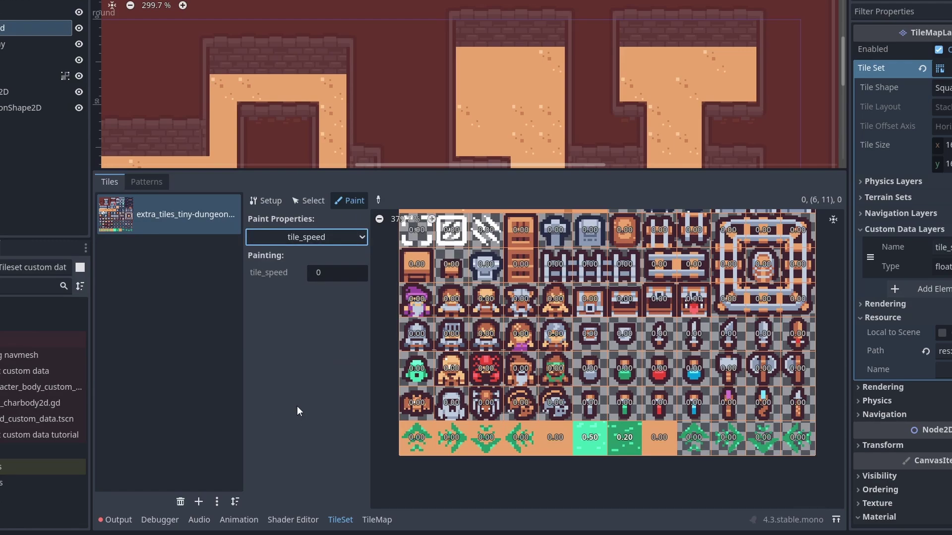
{"action": "left_click", "coordinate": [342, 275]}
{"action": "type", "text": "2"}
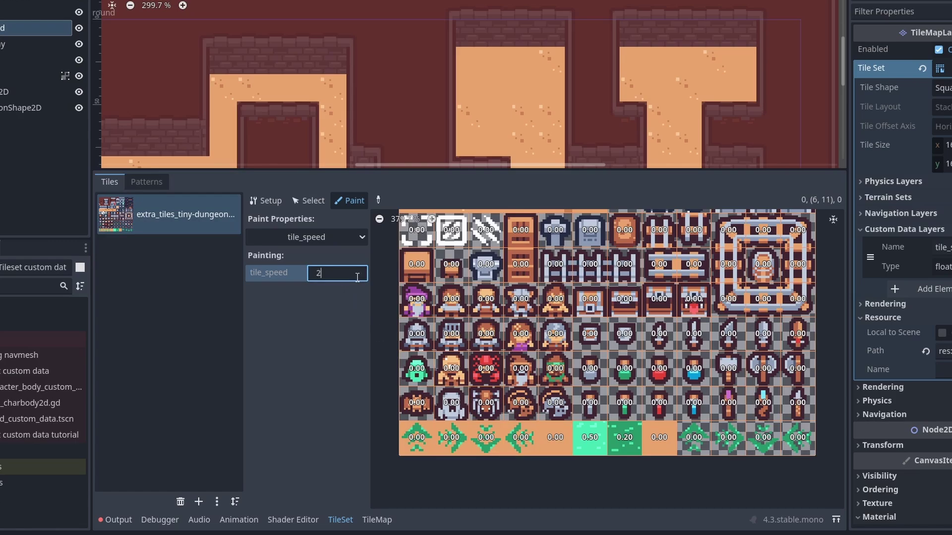
{"action": "left_click_drag", "start_coordinate": [521, 439], "coordinate": [432, 441]}
{"action": "left_click_drag", "start_coordinate": [679, 454], "coordinate": [798, 439]}
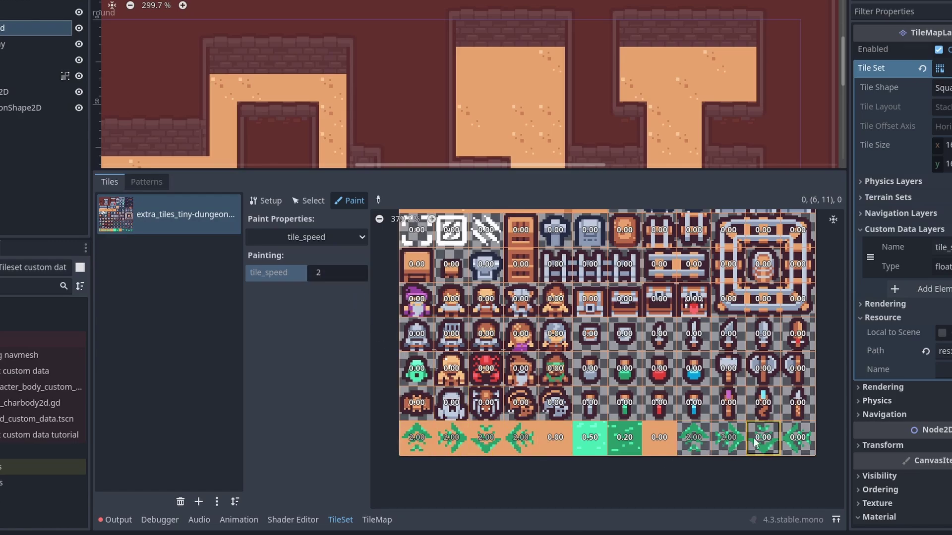
{"action": "left_click", "coordinate": [334, 273]}
{"action": "type", "text": "1"}
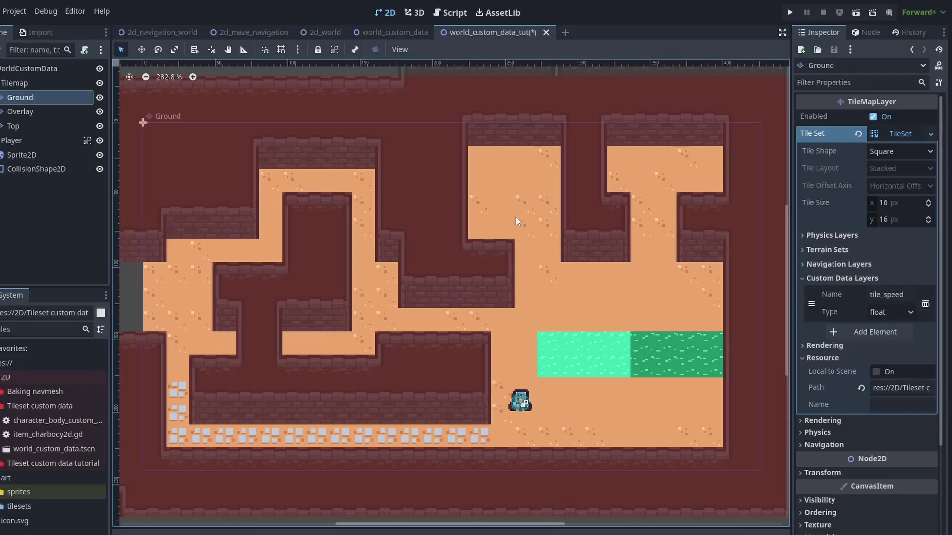
Create a new tilemap group for the Ground layer
{"action": "left_click", "coordinate": [866, 32]}
{"action": "left_click", "coordinate": [829, 70]}
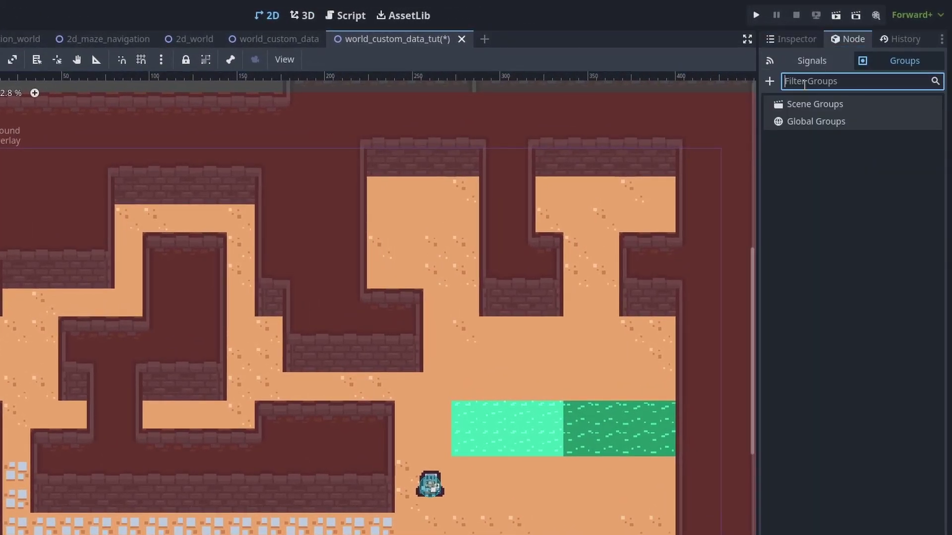
{"action": "left_click", "coordinate": [770, 81]}
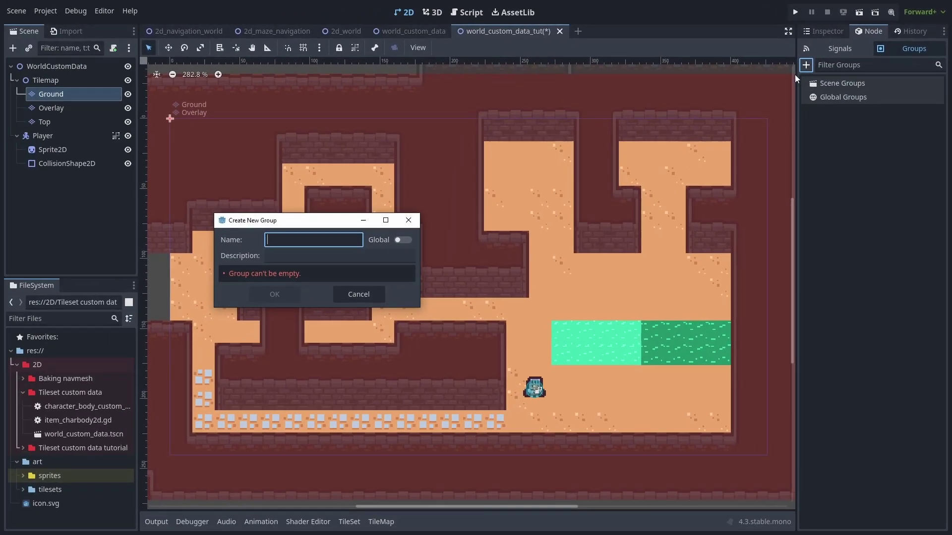
{"action": "type", "text": "tilemap"}
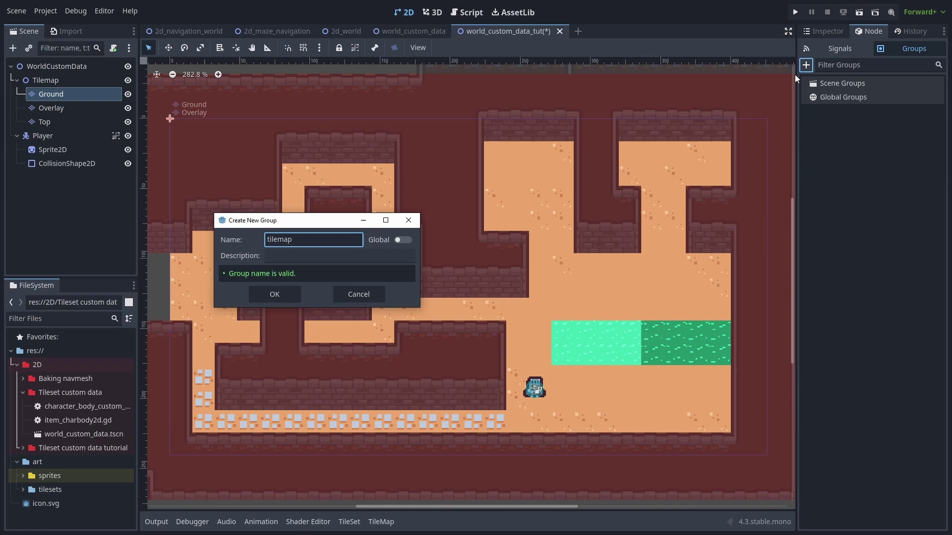
{"action": "key", "text": "Return"}
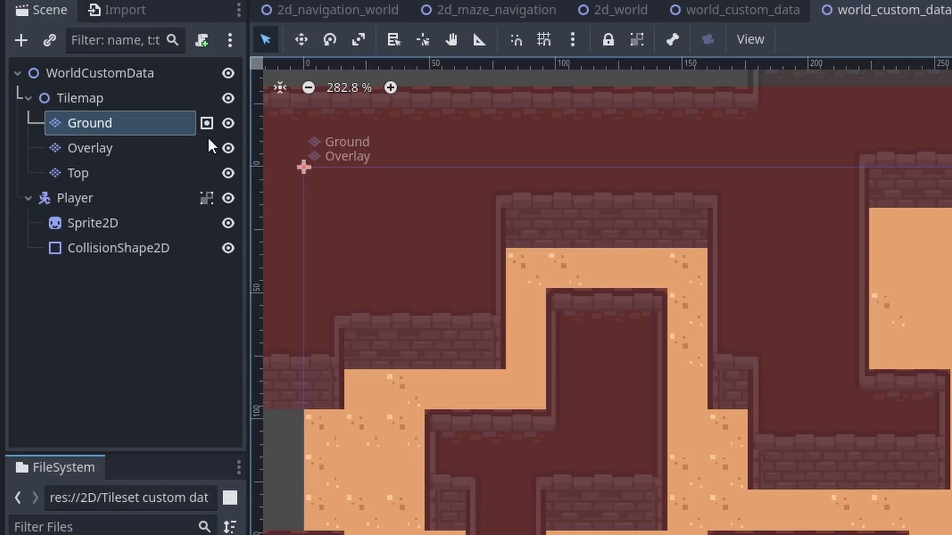
Attach a player.gd script to Player using the CharacterBody2D Basic Movement template
{"action": "left_click", "coordinate": [87, 197]}
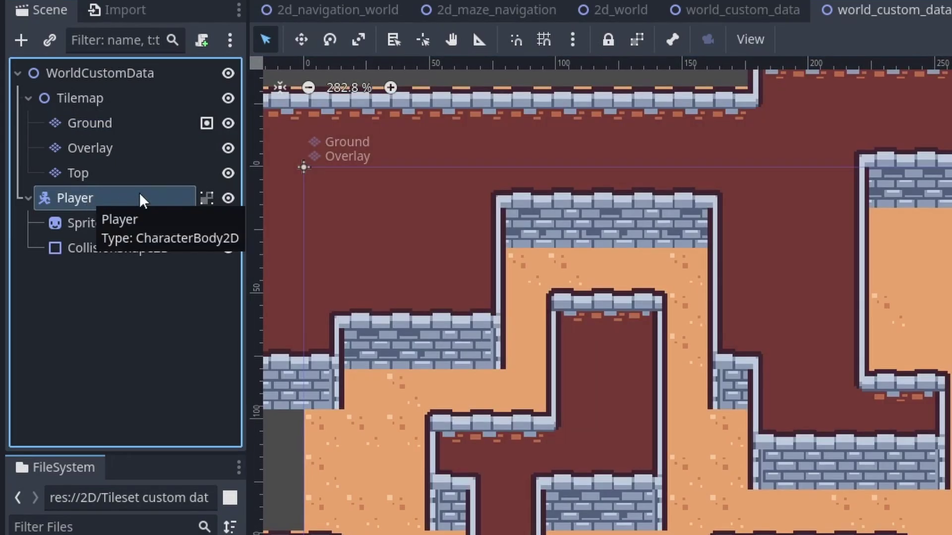
{"action": "left_click", "coordinate": [201, 40]}
{"action": "left_click", "coordinate": [454, 287]}
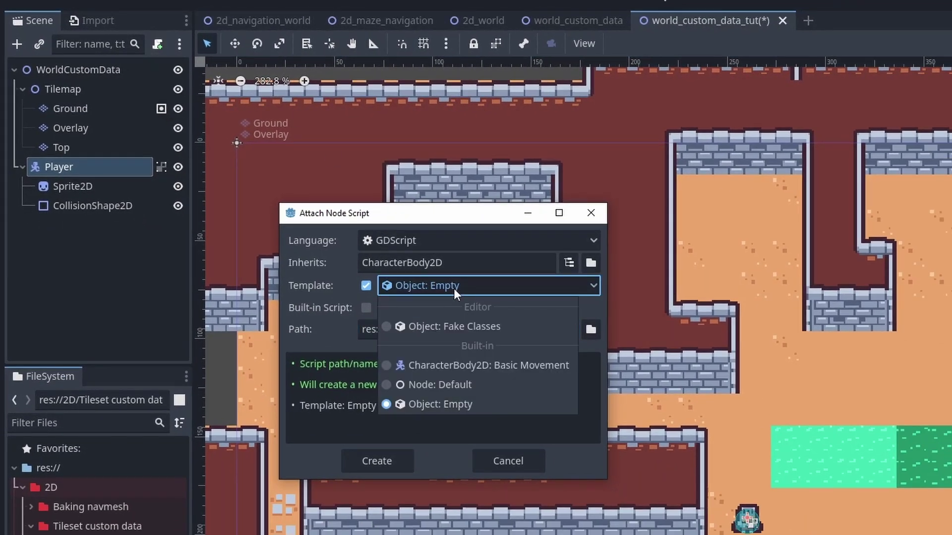
{"action": "left_click", "coordinate": [474, 365]}
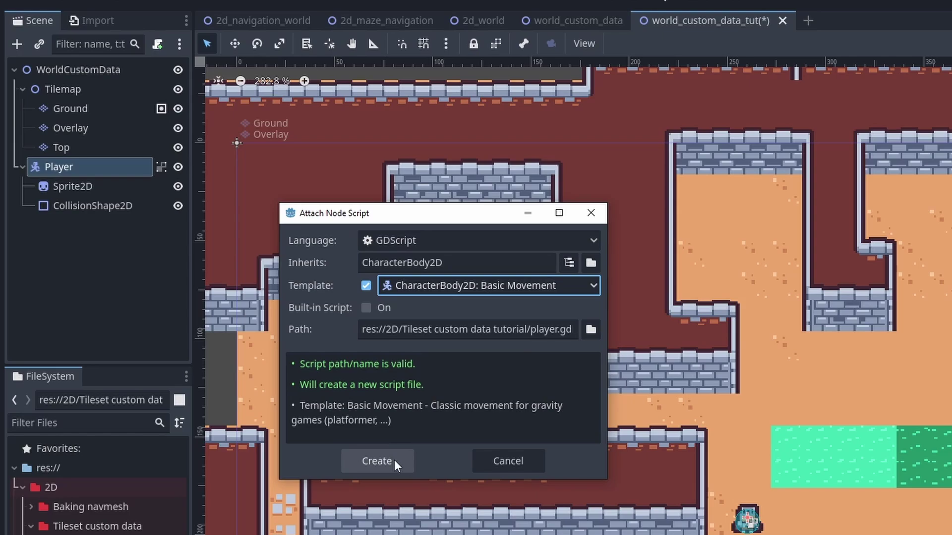
{"action": "left_click", "coordinate": [377, 460]}
Replace the template physics code with top-down movement and set SPEED to 100
{"action": "mouse_move", "coordinate": [482, 451]}
{"action": "left_mouse_down"}
{"action": "mouse_move", "coordinate": [47, 271]}
{"action": "mouse_move", "coordinate": [39, 181]}
{"action": "left_mouse_up"}
{"action": "type", "text": "func _physics_process(_delta: float) -> void:  \t# Get the input direction and handle the movement/deceleration. \t# As good practice, you should replace UI actions with custom gameplay actions. \tvar direction_x := Input.get_axis(\"ui_left\", \"ui_right\") \tvar direction_y := Input.get_axis(\"ui_up\", \"ui_down\") \tif direction_x: \t\tvelocity.x = direction_x * SPEED \telse: \t\tvelocity.x = move_toward(velocity.x, 0, SPEED)  \tif direction_y: \t\tvelocity.y = direction_y * SPEED \telse: \t\tvelocity.y = move_toward(velocity.y, 0, SPEED)"}
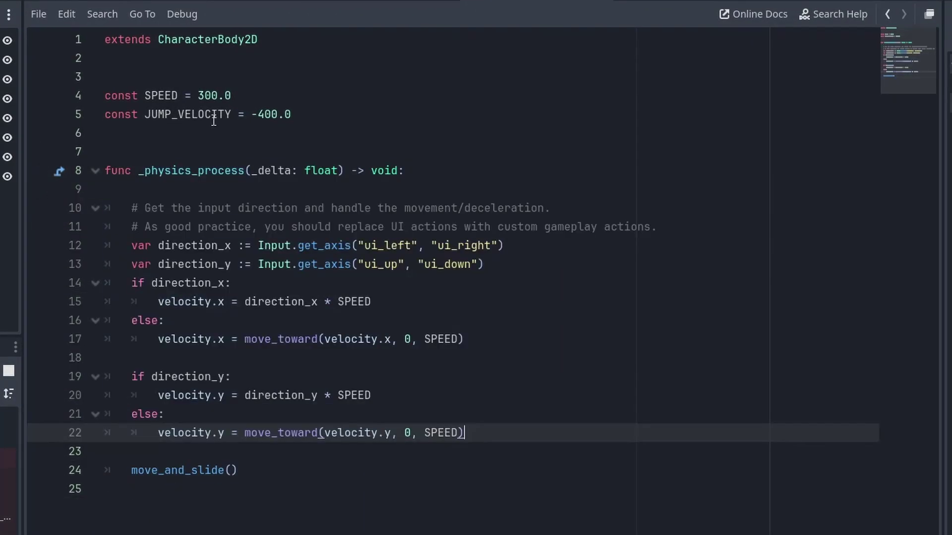
{"action": "double_click", "coordinate": [209, 95]}
{"action": "type", "text": "1"}
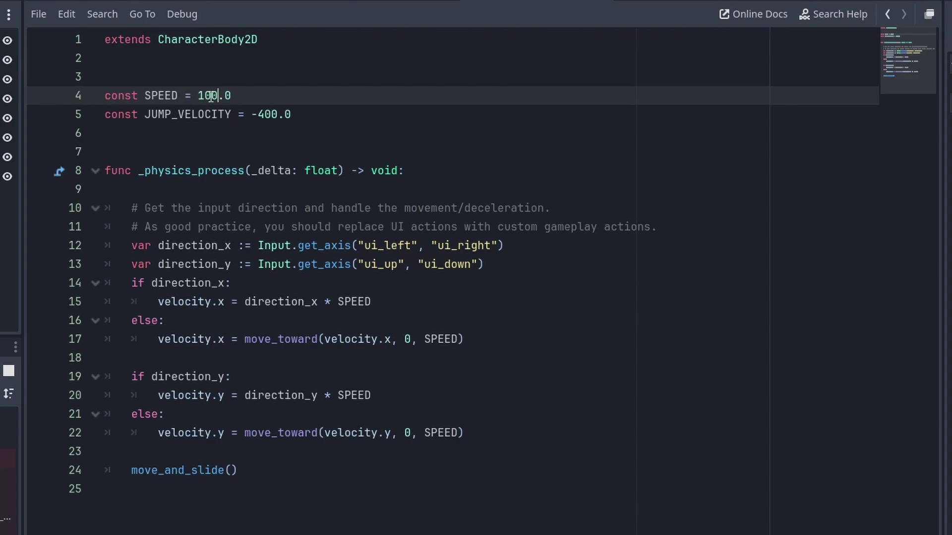
{"action": "left_click", "coordinate": [153, 530]}
{"action": "scroll", "coordinate": [153, 521], "scroll_direction": "down", "scroll_amount": 2}
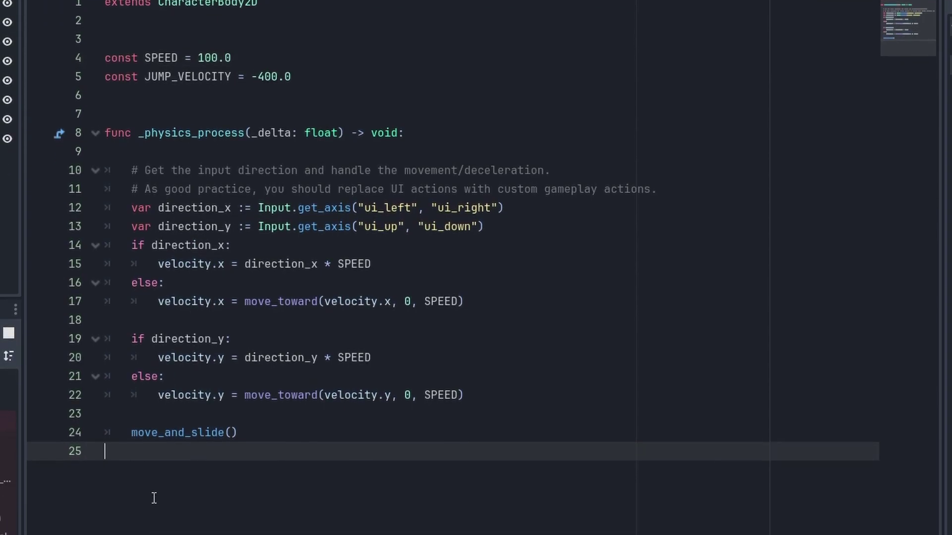
Start get_tile_speed(), fetching the TileMapLayer from its group and returning 1 if it's missing
{"action": "key", "text": "Return"}
{"action": "key", "text": "Return"}
{"action": "type", "text": "func"}
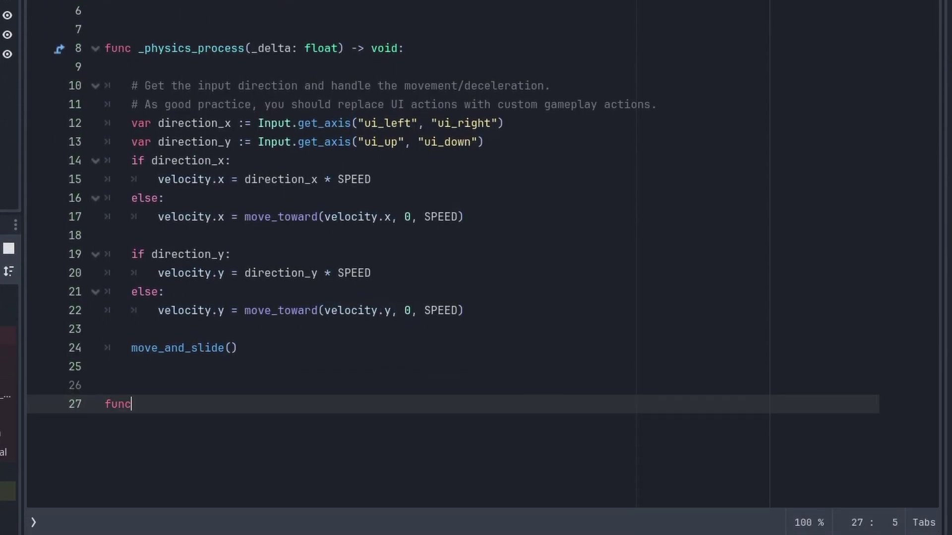
{"action": "type", "text": " get_tile_speed() -> "}
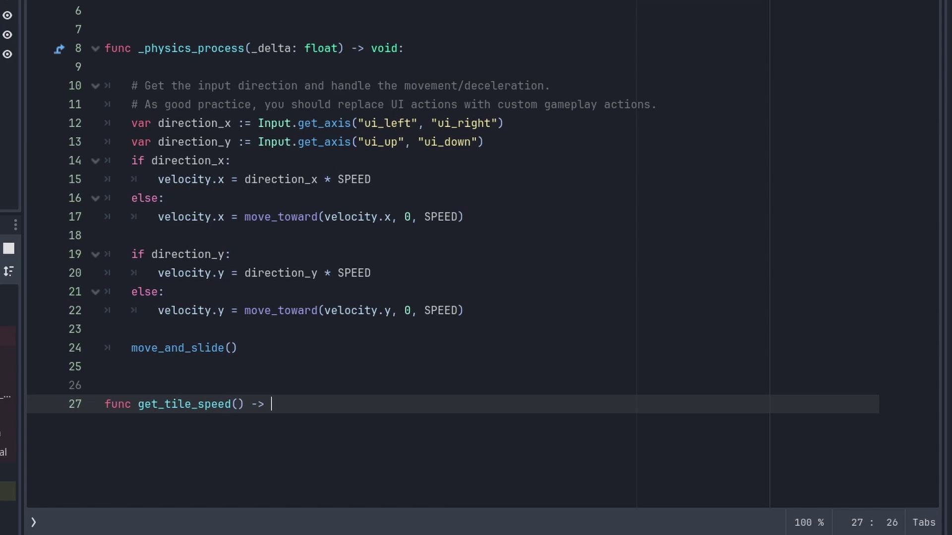
{"action": "type", "text": "float:"}
{"action": "key", "text": "Return"}
{"action": "type", "text": "var tile"}
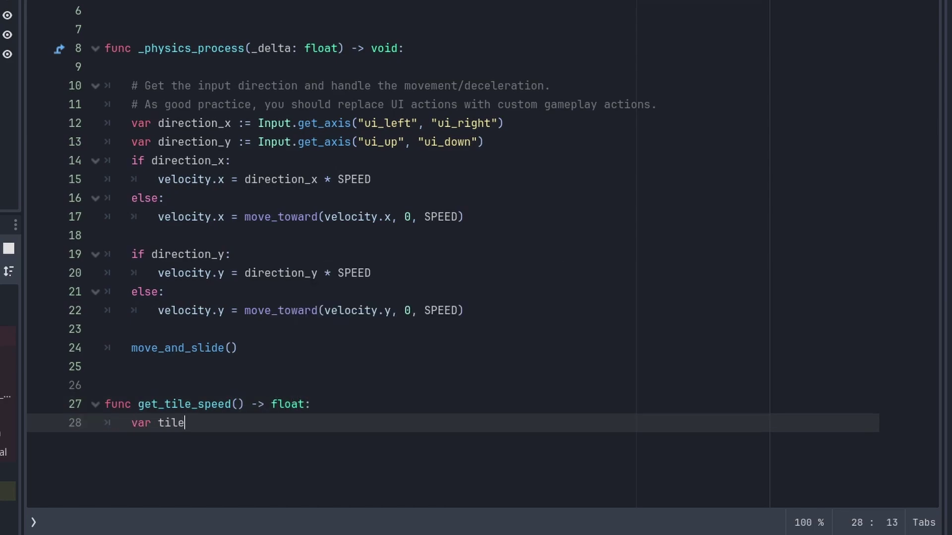
{"action": "type", "text": "map: TIleMap"}
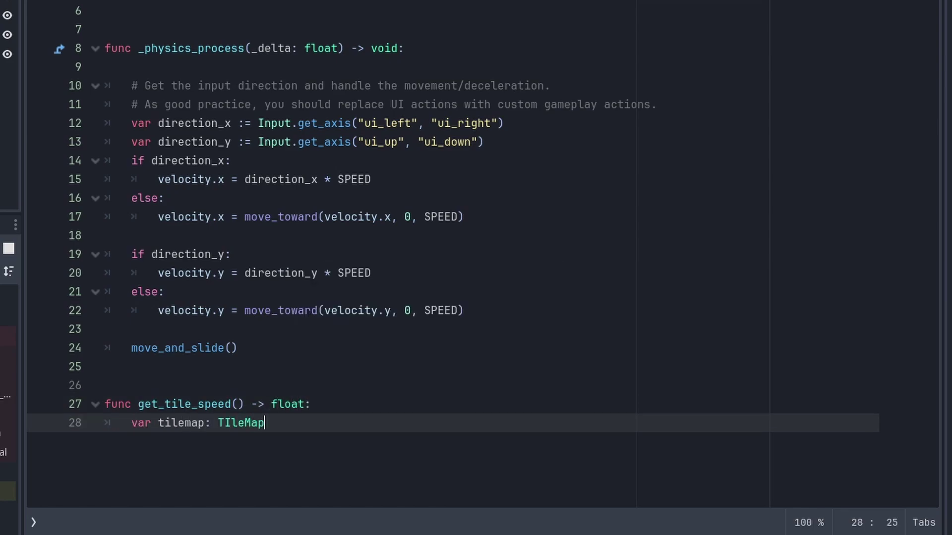
{"action": "key", "text": "Return"}
{"action": "type", "text": "tree()"}
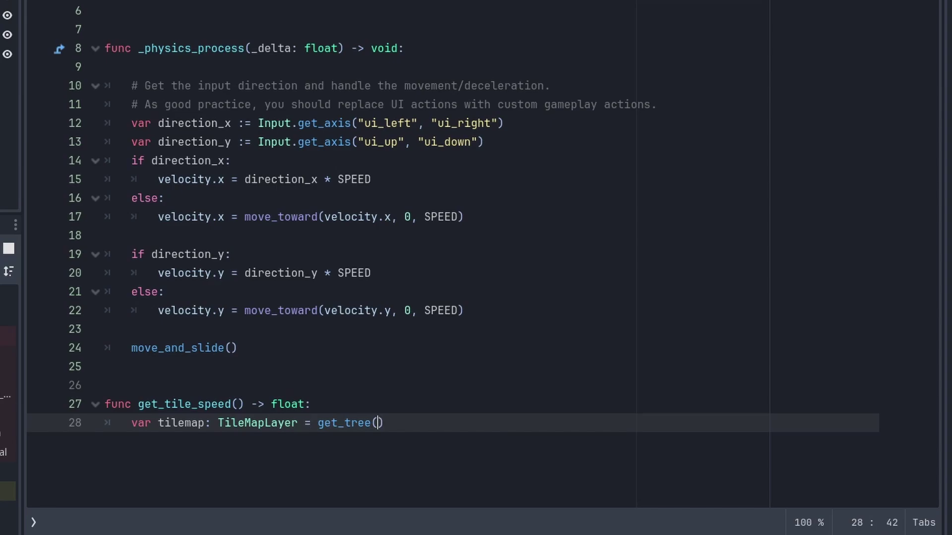
{"action": "type", "text": ".get_f"}
{"action": "key", "text": "Return"}
{"action": "type", "text": "tilem"}
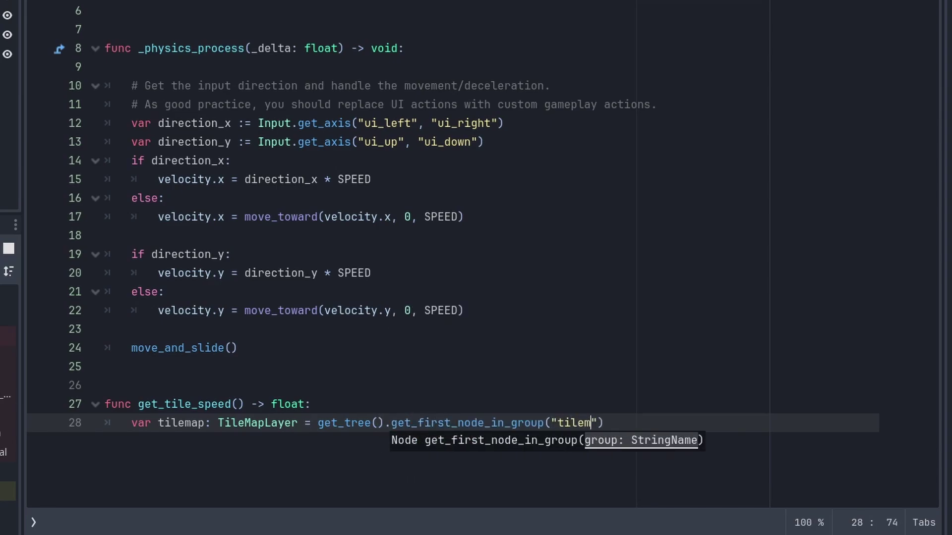
{"action": "type", "text": "ap"}
{"action": "key", "text": "End"}
{"action": "key", "text": "Return"}
{"action": "type", "text": "g"}
{"action": "key", "text": "BackSpace"}
{"action": "key", "text": "Return"}
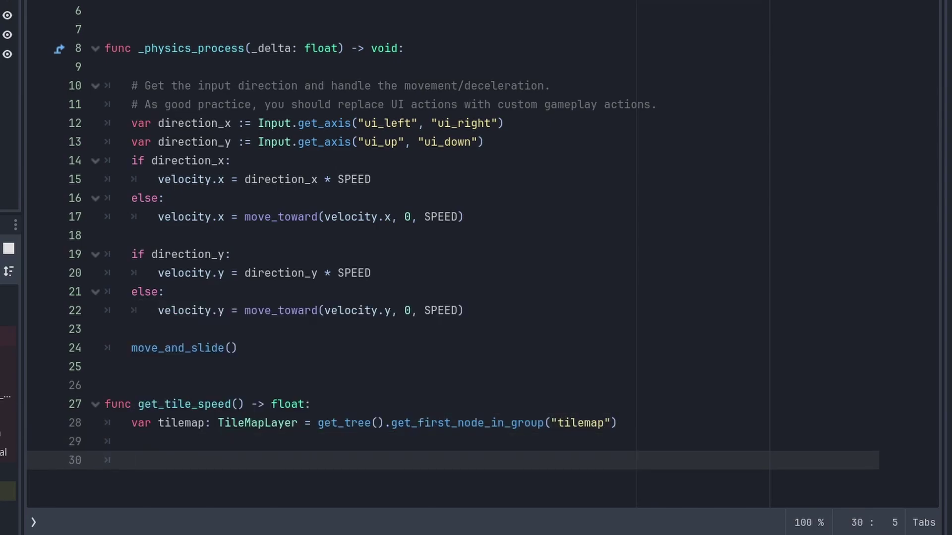
{"action": "type", "text": "tilemap"}
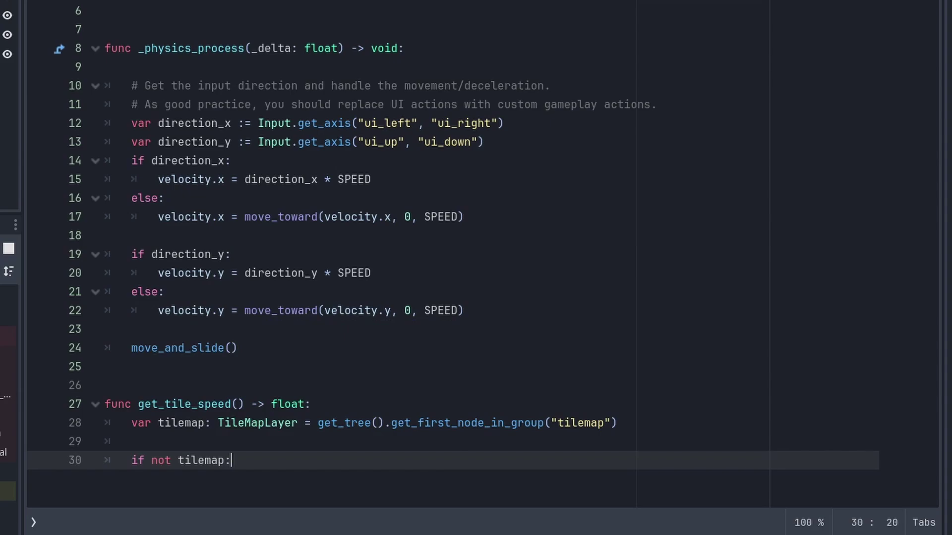
{"action": "type", "text": ":"}
{"action": "key", "text": "Return"}
{"action": "type", "text": "retur"}
{"action": "key", "text": "Return"}
{"action": "key", "text": "Return"}
{"action": "key", "text": "Return"}
{"action": "key", "text": "Return"}
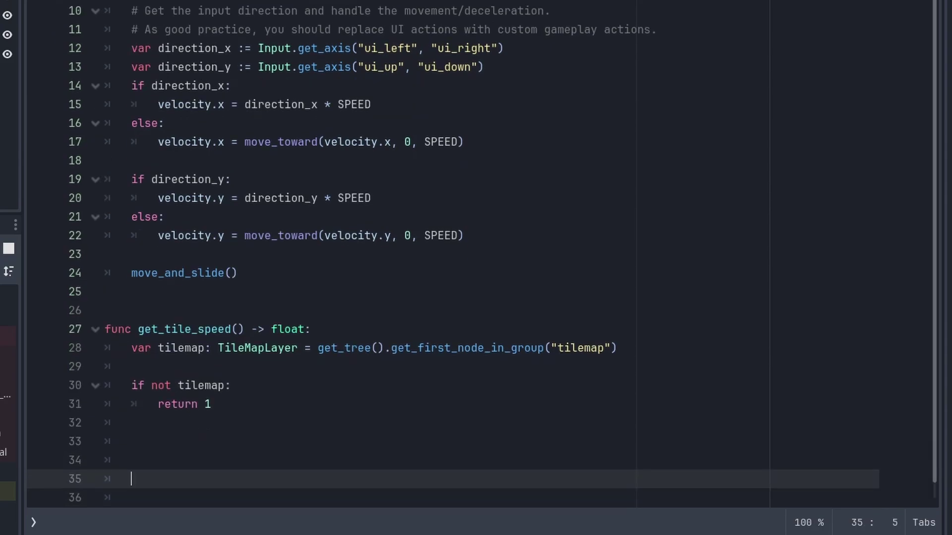
{"action": "key", "text": "Up"}
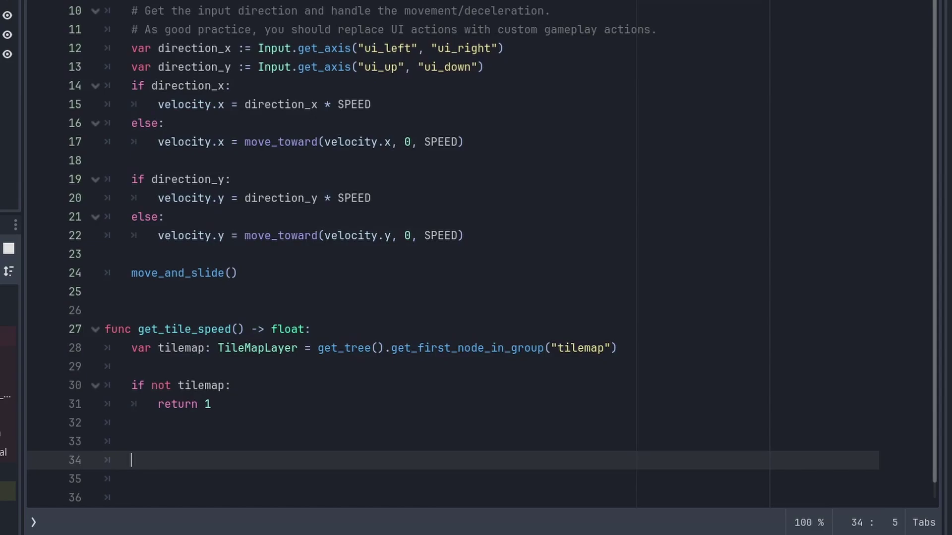
Convert the player's position to a map cell with local_to_map and get its tile data
{"action": "key", "text": "Up"}
{"action": "type", "text": "var cell "}
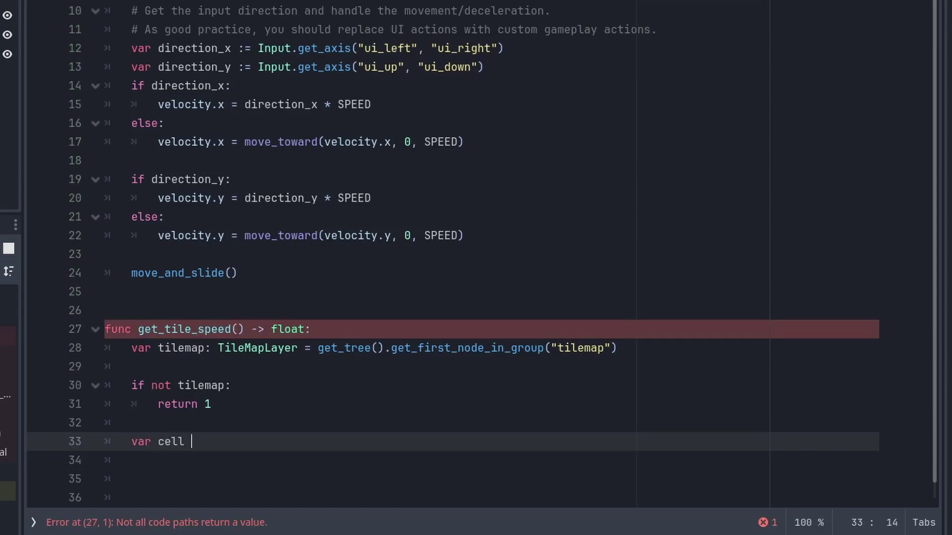
{"action": "type", "text": ":= tilemap.loc"}
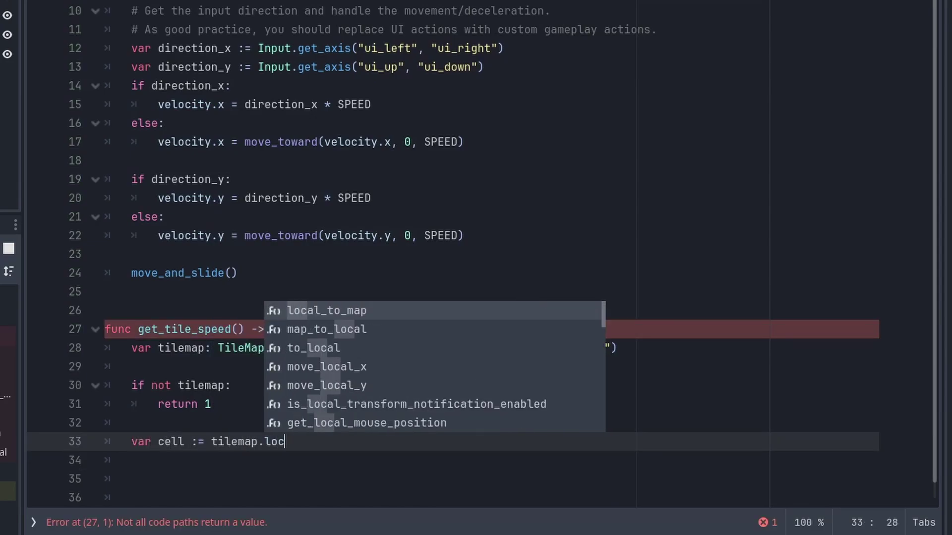
{"action": "key", "text": "Return"}
{"action": "type", "text": "position)"}
{"action": "key", "text": "Return"}
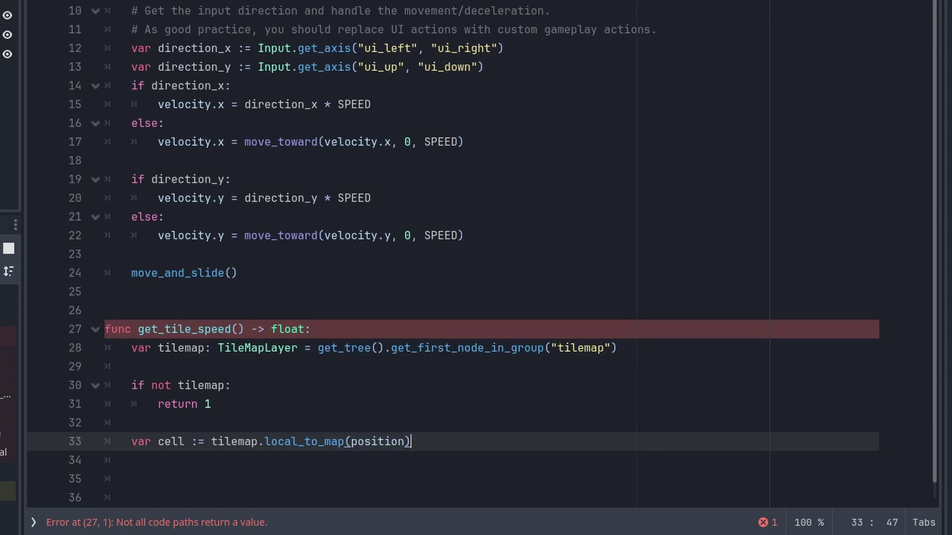
{"action": "key", "text": "Down"}
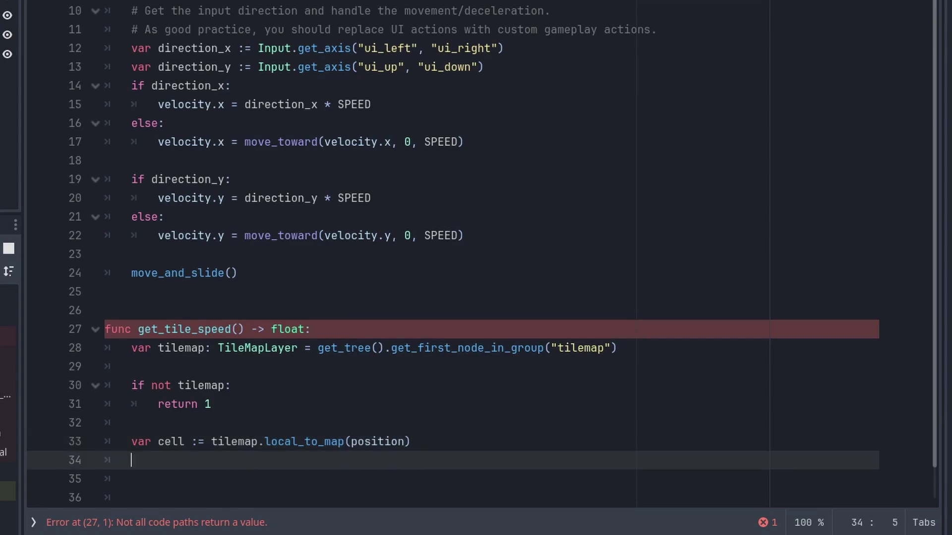
{"action": "type", "text": "var data: T"}
{"action": "type", "text": "ileData = tileset"}
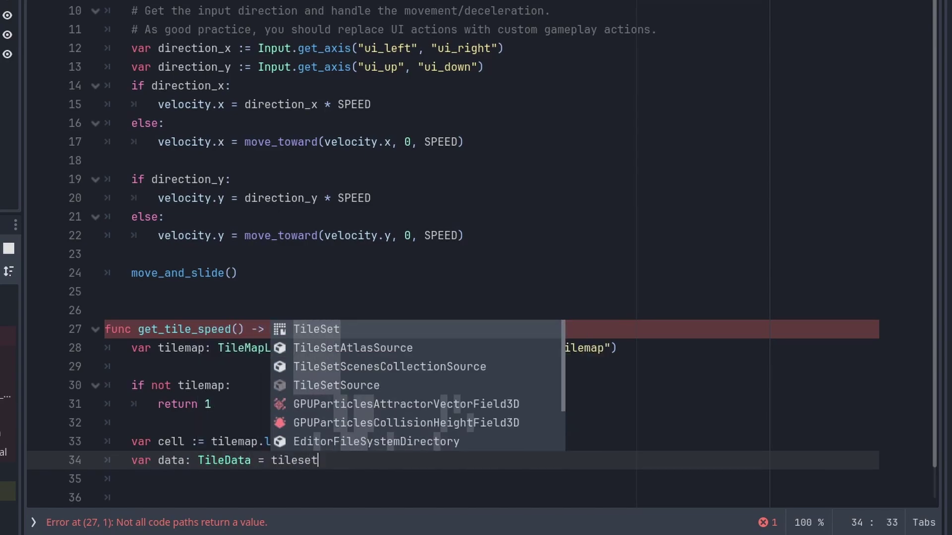
{"action": "key", "text": "BackSpace"}
{"action": "key", "text": "BackSpace"}
{"action": "key", "text": "BackSpace"}
{"action": "type", "text": "map.get_cell_ti"}
{"action": "key", "text": "Return"}
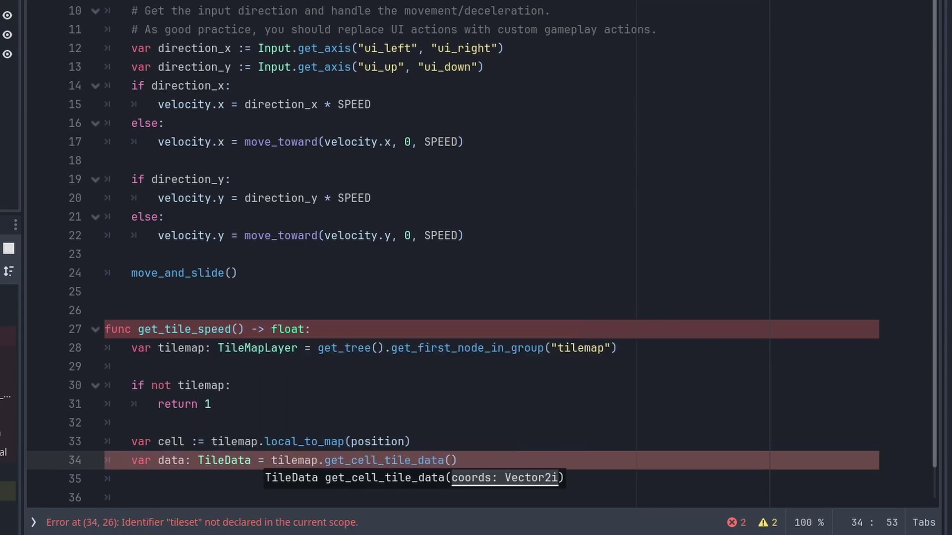
{"action": "type", "text": "cell)"}
{"action": "key", "text": "Return"}
{"action": "key", "text": "Return"}
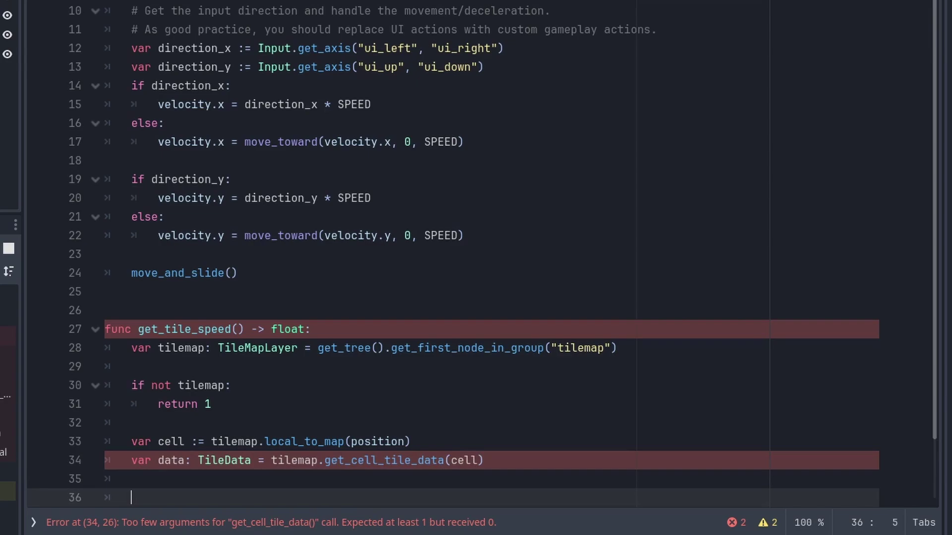
{"action": "key", "text": "Return"}
{"action": "key", "text": "Return"}
{"action": "key", "text": "Return"}
{"action": "key", "text": "Up"}
{"action": "key", "text": "Up"}
{"action": "key", "text": "Up"}
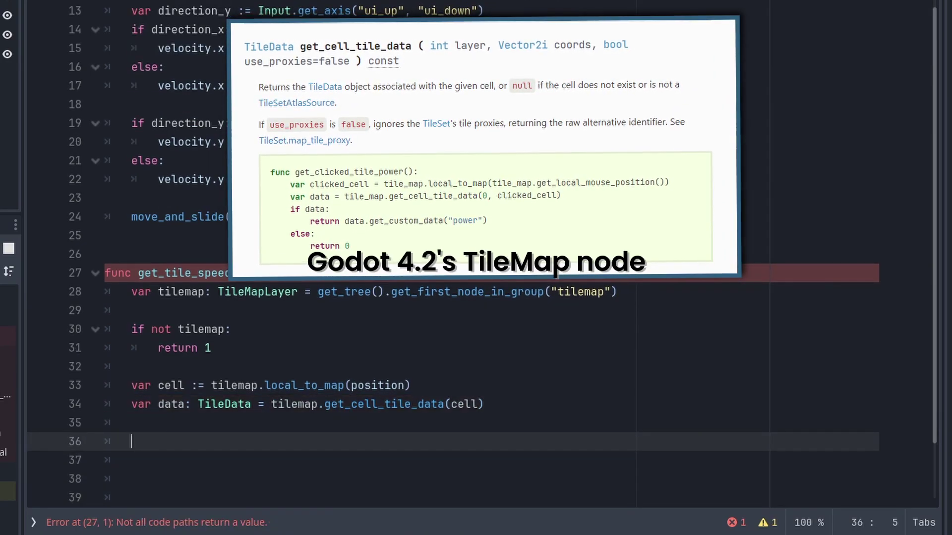
{"action": "type", "text": "if da"}
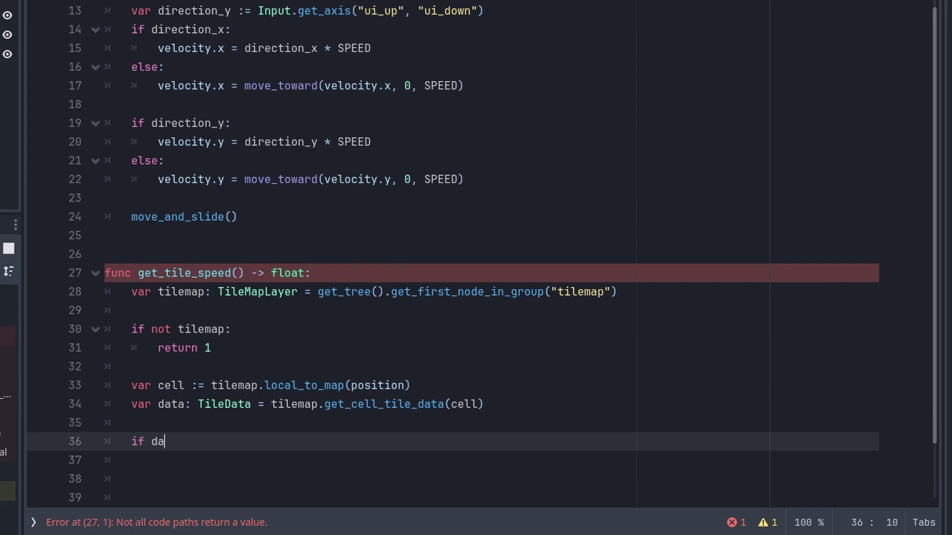
{"action": "type", "text": "ta:"}
Return the tile's tile_speed custom data when present, otherwise fall back to 1
{"action": "key", "text": "Return"}
{"action": "type", "text": "var tile_speed"}
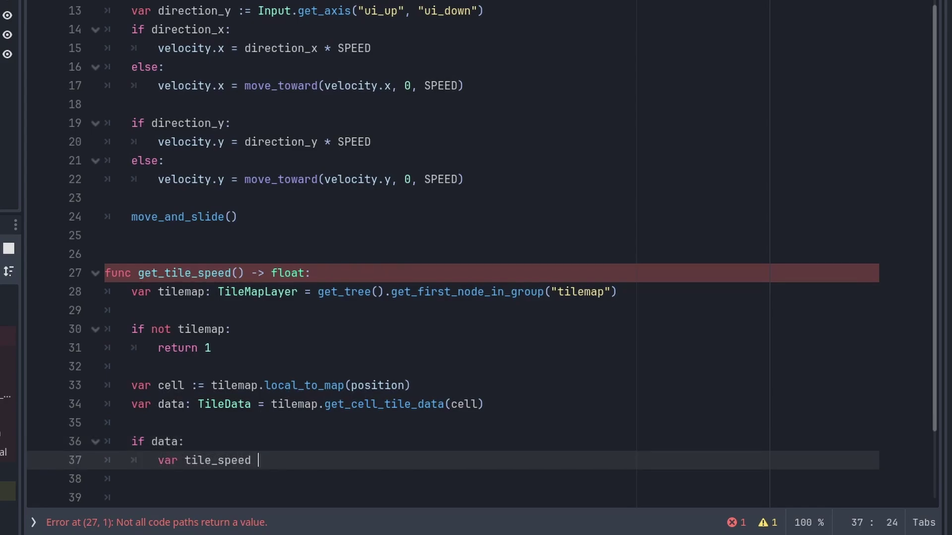
{"action": "key", "text": "BackSpace"}
{"action": "type", "text": ": float = data.get_cus"}
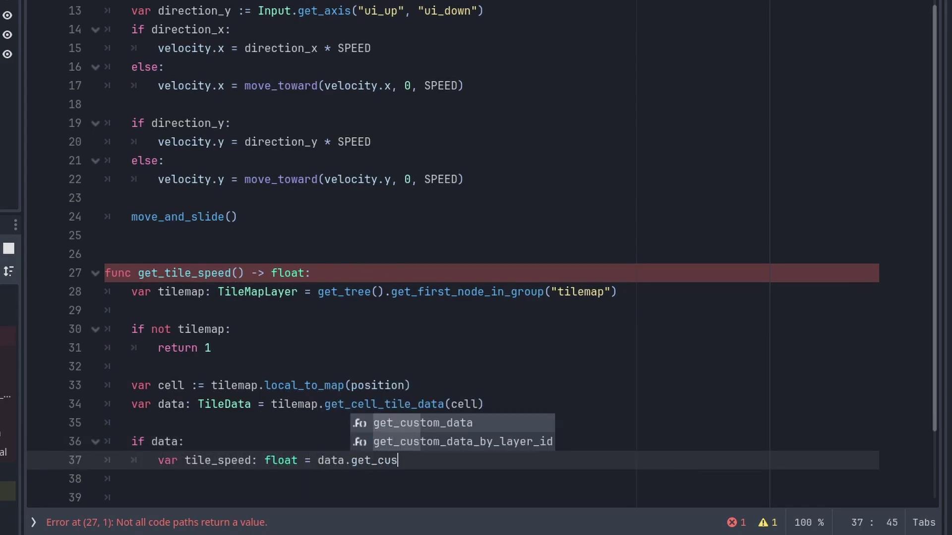
{"action": "key", "text": "Return"}
{"action": "type", "text": "\"tile_speed\")"}
{"action": "key", "text": "Return"}
{"action": "type", "text": "if til"}
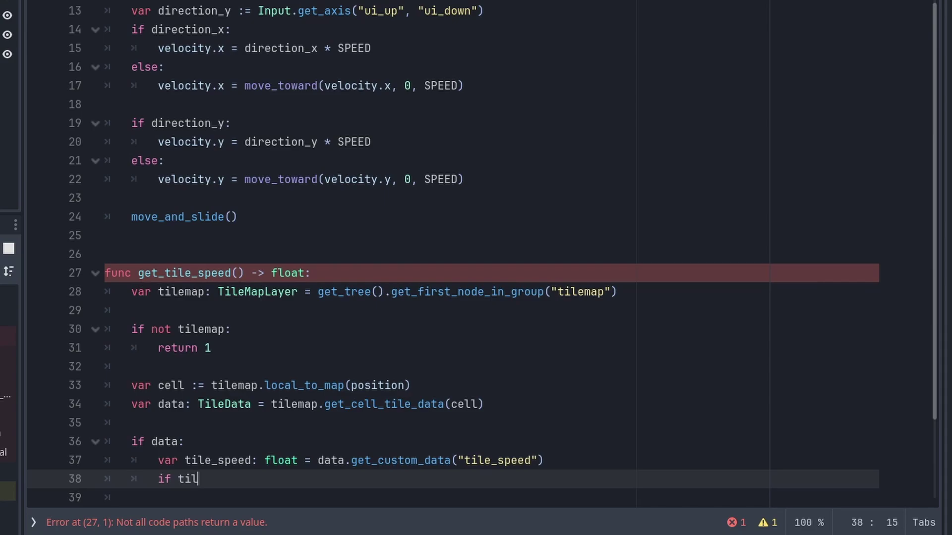
{"action": "type", "text": "e_speed > 0:"}
{"action": "key", "text": "Return"}
{"action": "type", "text": "return tile_sp"}
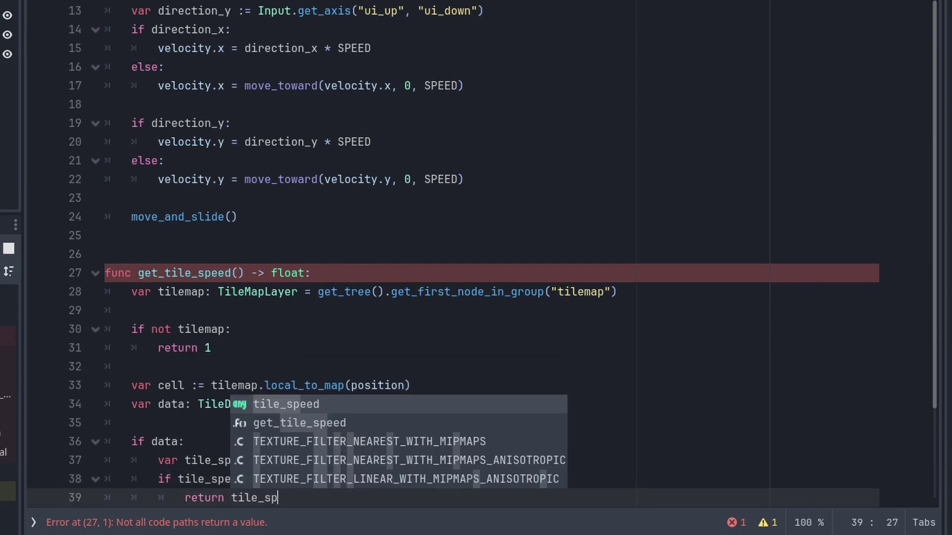
{"action": "type", "text": "eed"}
{"action": "key", "text": "Return"}
{"action": "key", "text": "Return"}
{"action": "type", "text": "return 1"}
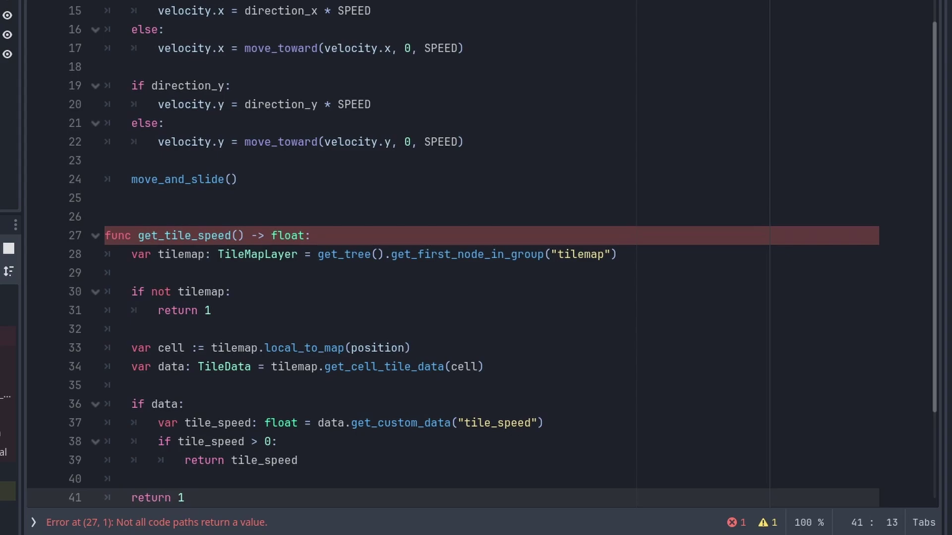
{"action": "scroll", "coordinate": [157, 336], "scroll_direction": "up", "scroll_amount": 1}
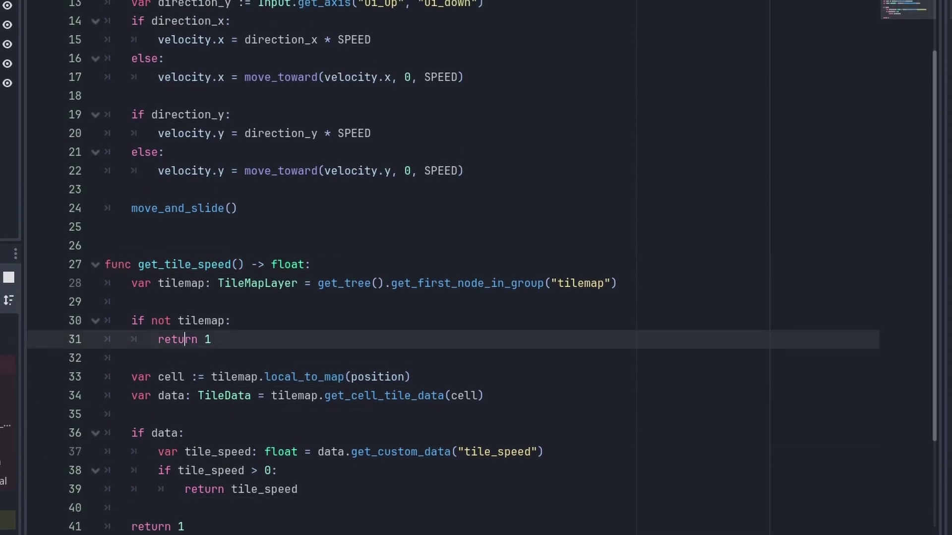
Multiply velocity by get_tile_speed() just above move_and_slide()
{"action": "left_click", "coordinate": [134, 189]}
{"action": "key", "text": "Return"}
{"action": "type", "text": "city *="}
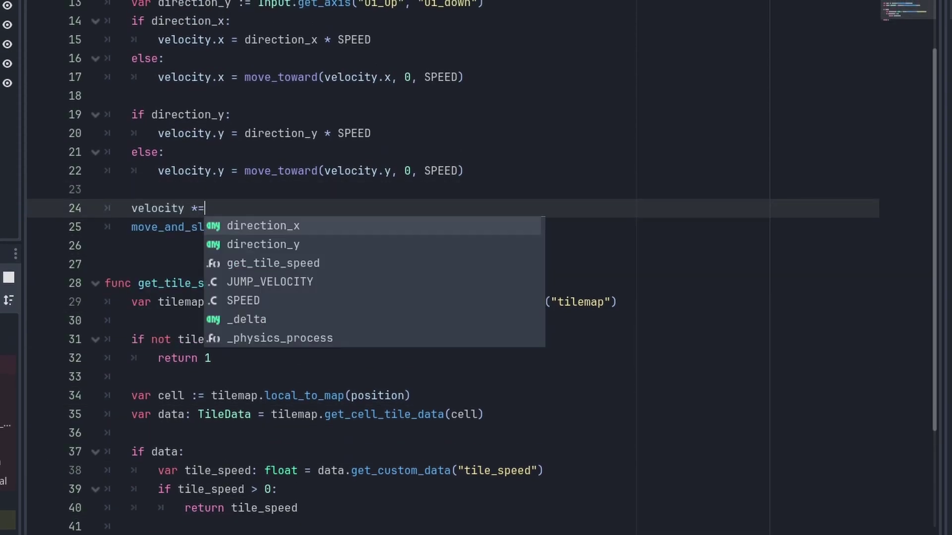
{"action": "type", "text": " get_t"}
{"action": "key", "text": "Return"}
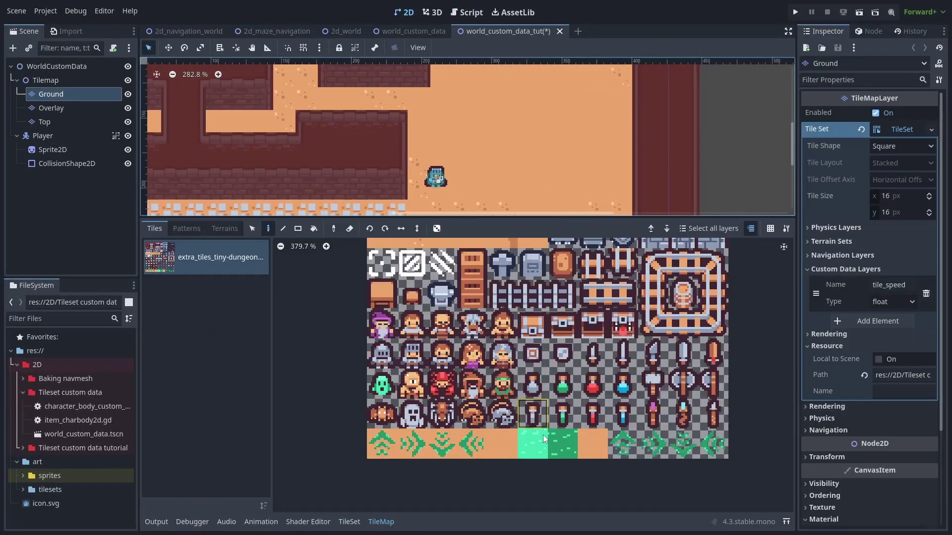
Paint dark-green water beside the light patch, then run the game and walk the player across both
{"action": "left_click", "coordinate": [544, 440]}
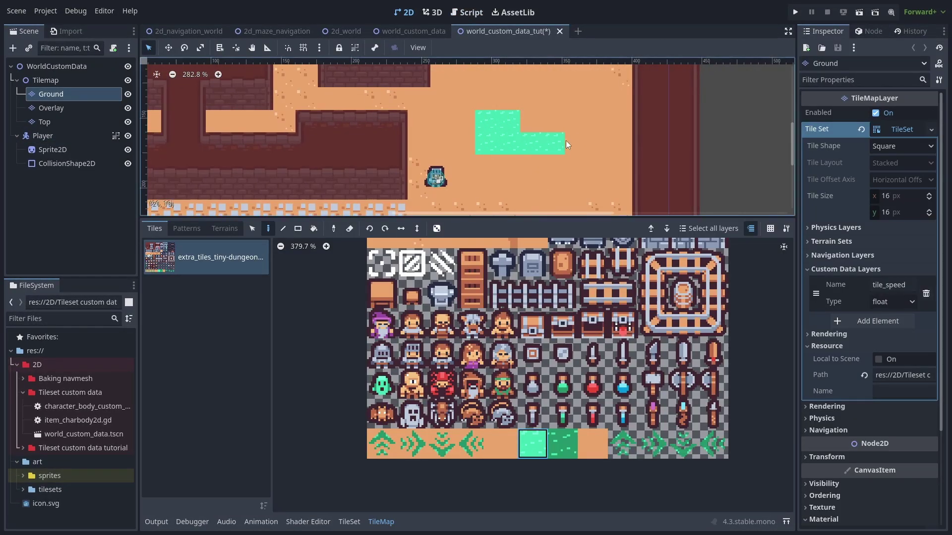
{"action": "left_click", "coordinate": [573, 148]}
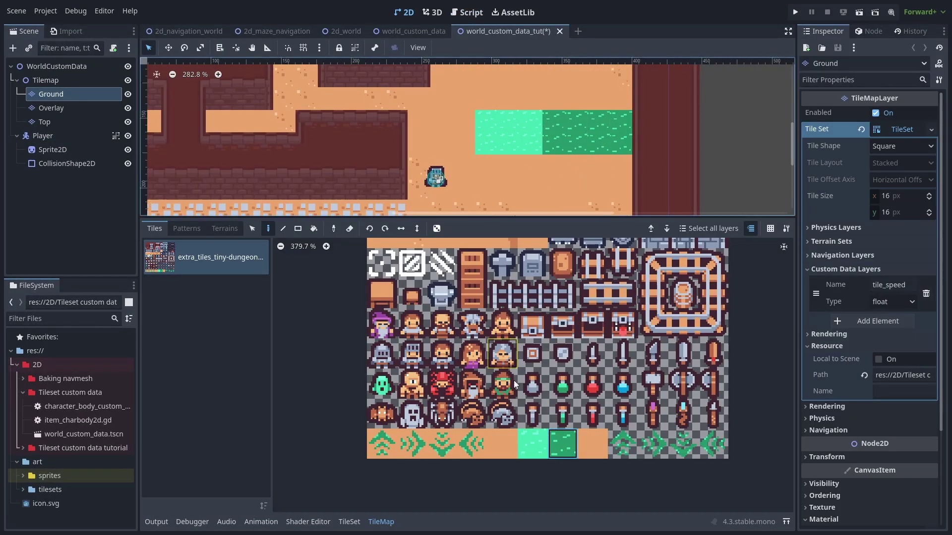
{"action": "key", "text": "F5"}
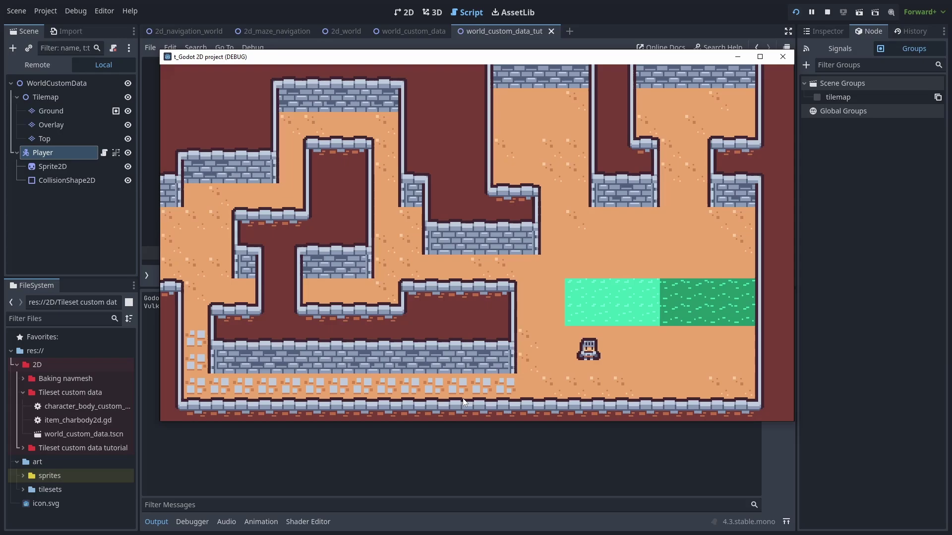
{"action": "key", "text": "Up"}
{"action": "key", "text": "Right"}
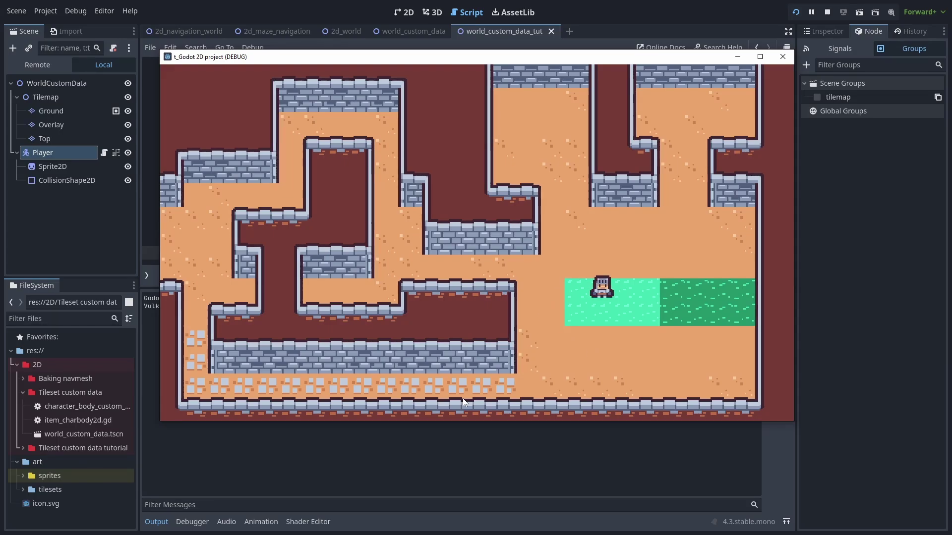
{"action": "key", "text": "Right"}
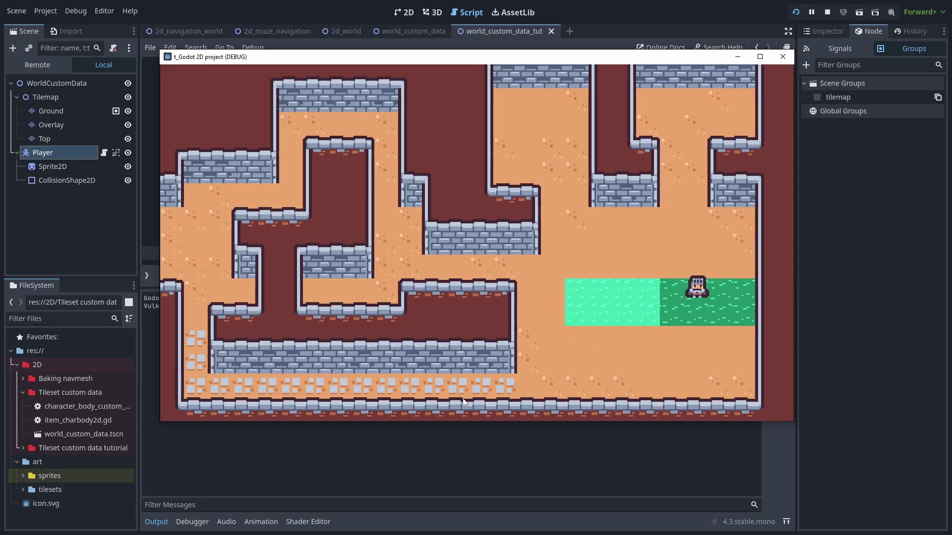
{"action": "key", "text": "Left"}
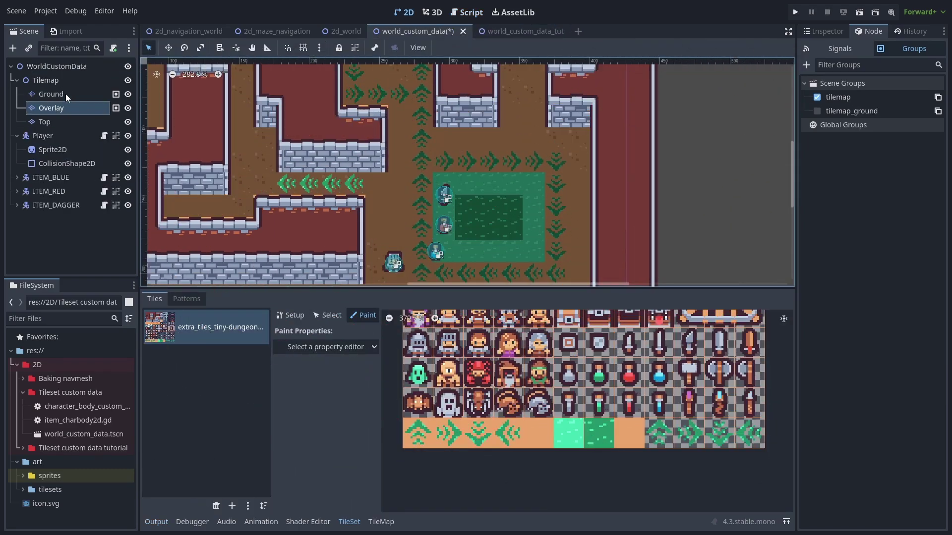
Select the Ground and Overlay layers, then highlight get_tile_data in the player script
{"action": "left_click", "coordinate": [65, 94]}
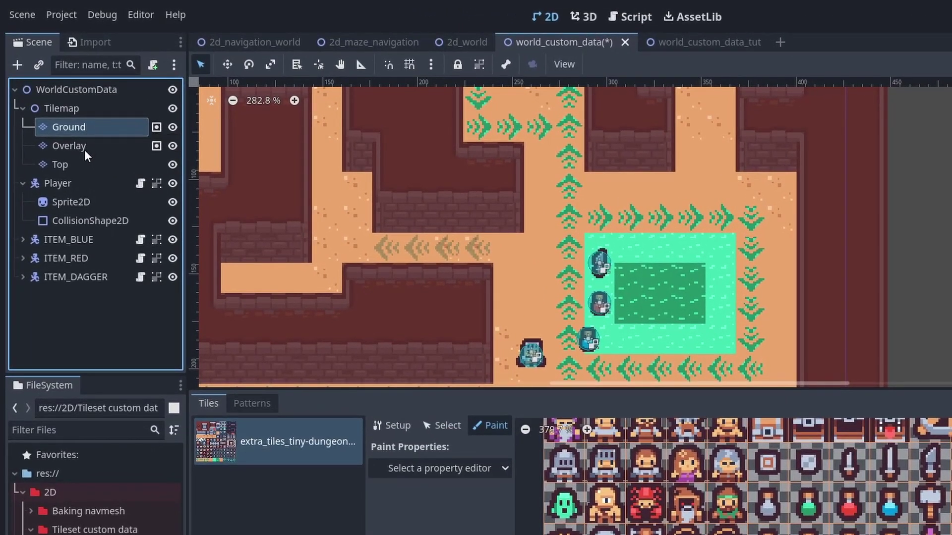
{"action": "left_click", "coordinate": [85, 150]}
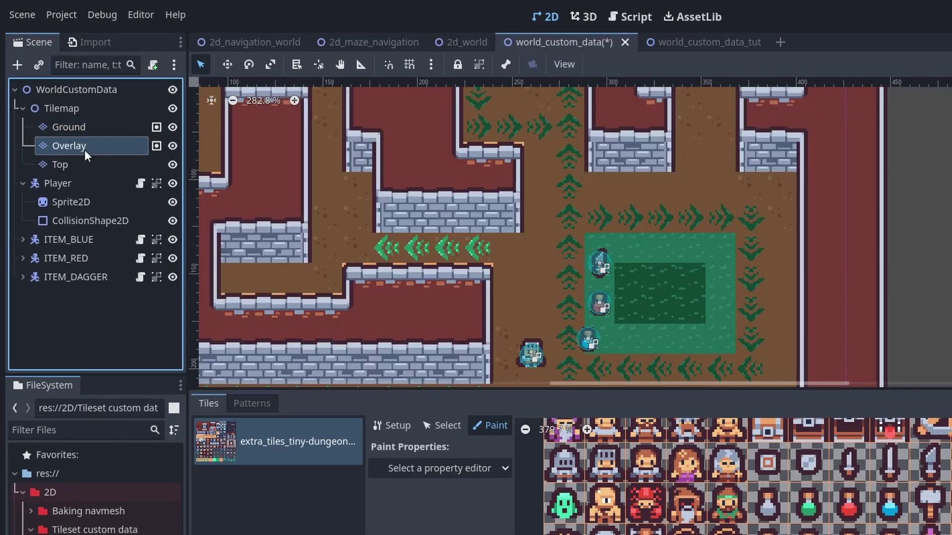
{"action": "left_click", "coordinate": [89, 125]}
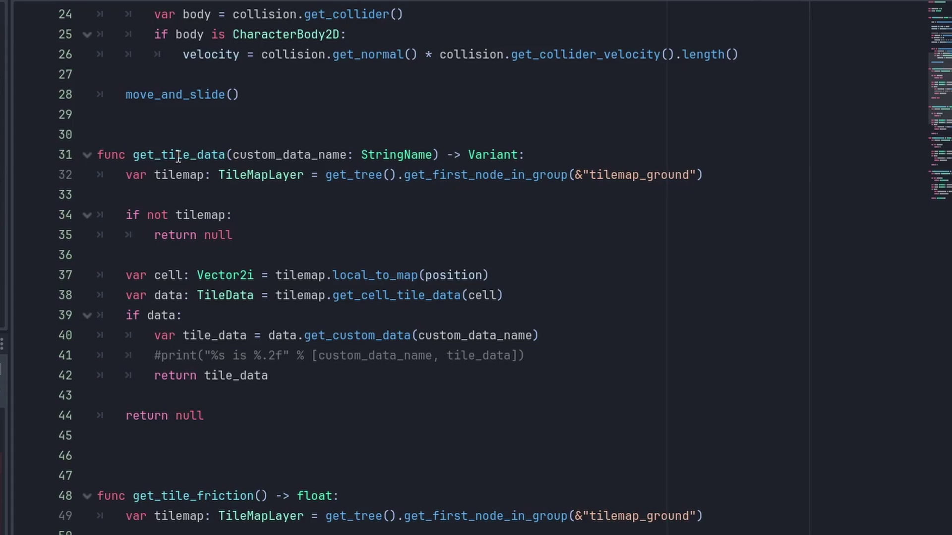
{"action": "double_click", "coordinate": [179, 155]}
{"action": "scroll", "coordinate": [331, 253], "scroll_direction": "up", "scroll_amount": 6}
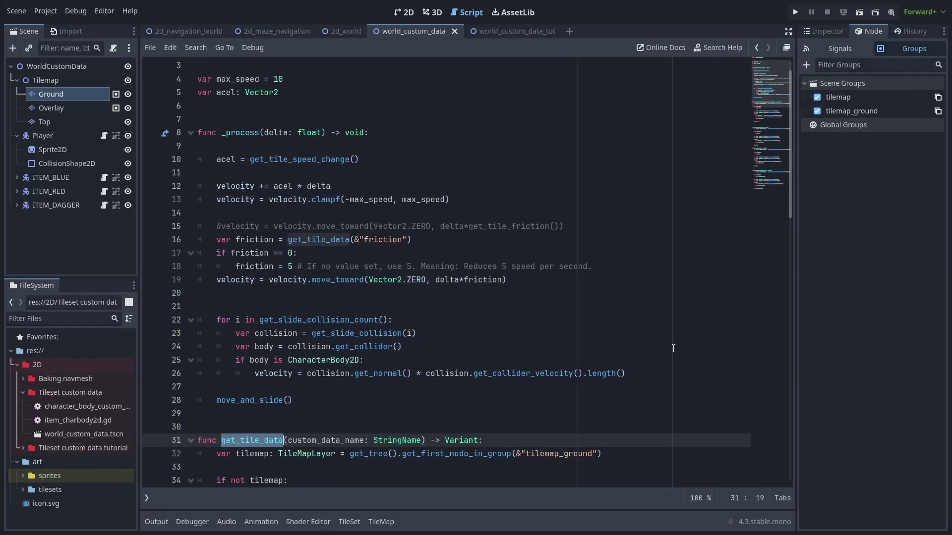
{"action": "scroll", "coordinate": [673, 349], "scroll_direction": "down", "scroll_amount": 4}
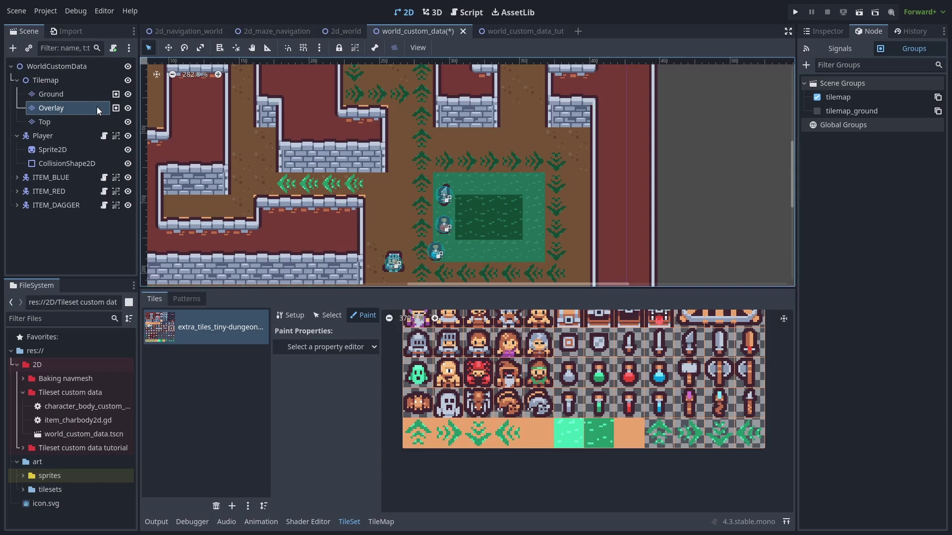
Select the Ground and Overlay layers in turn, then bring up the player script
{"action": "left_click", "coordinate": [66, 94]}
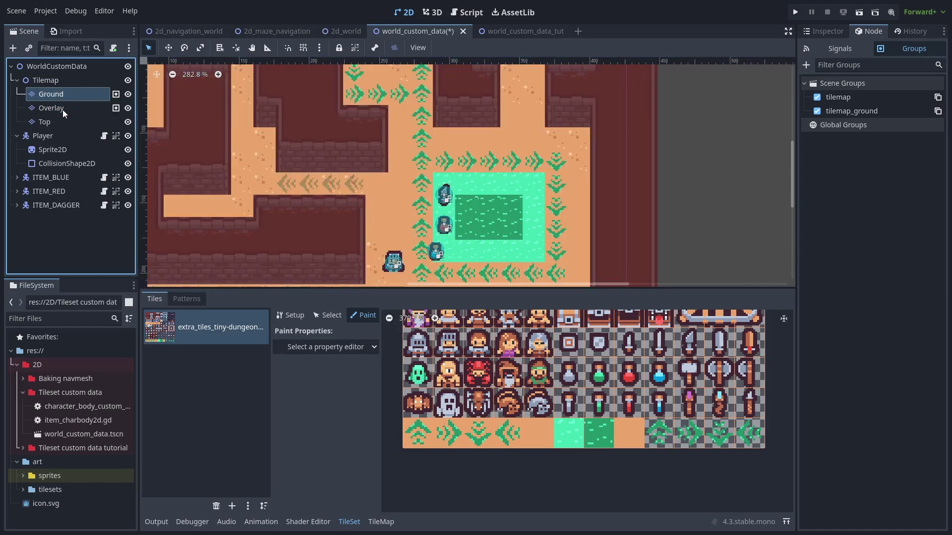
{"action": "left_click", "coordinate": [63, 110]}
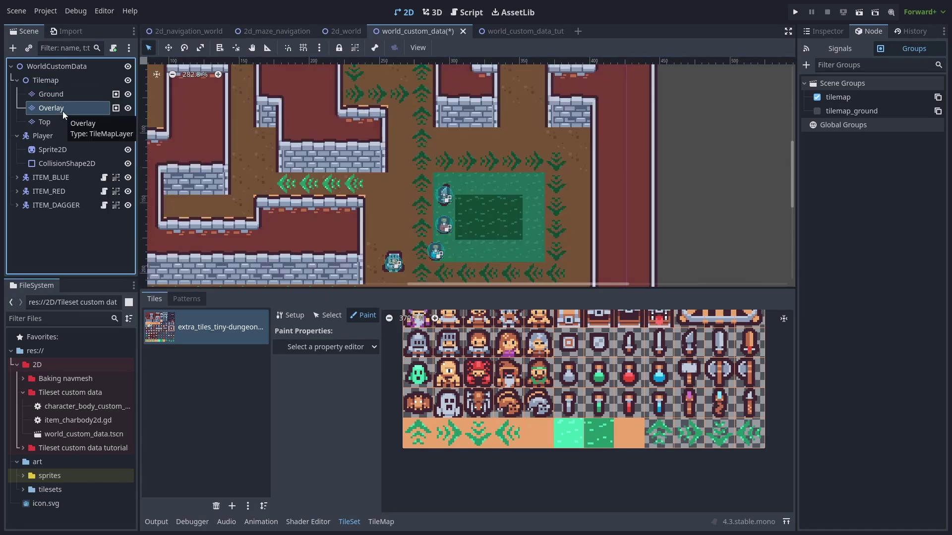
{"action": "left_click", "coordinate": [66, 93]}
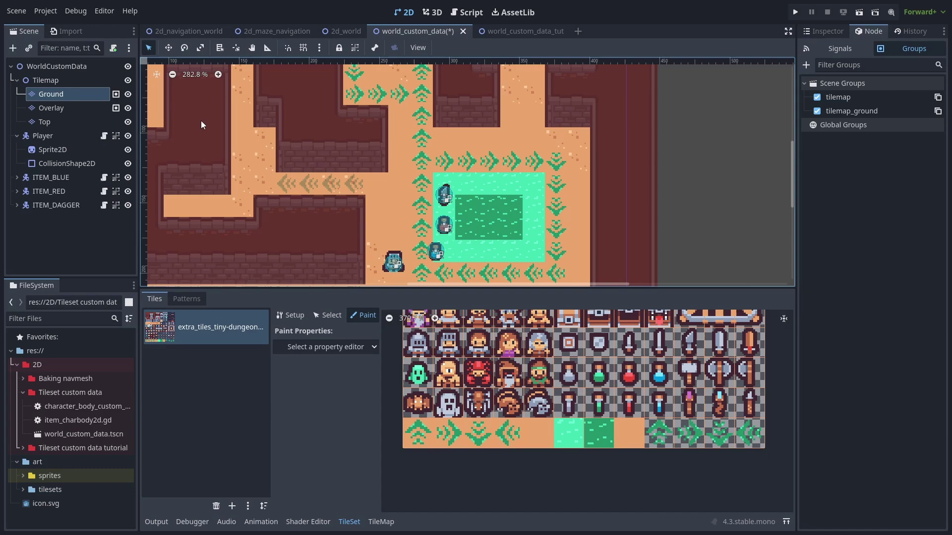
{"action": "key", "text": "ctrl+F3"}
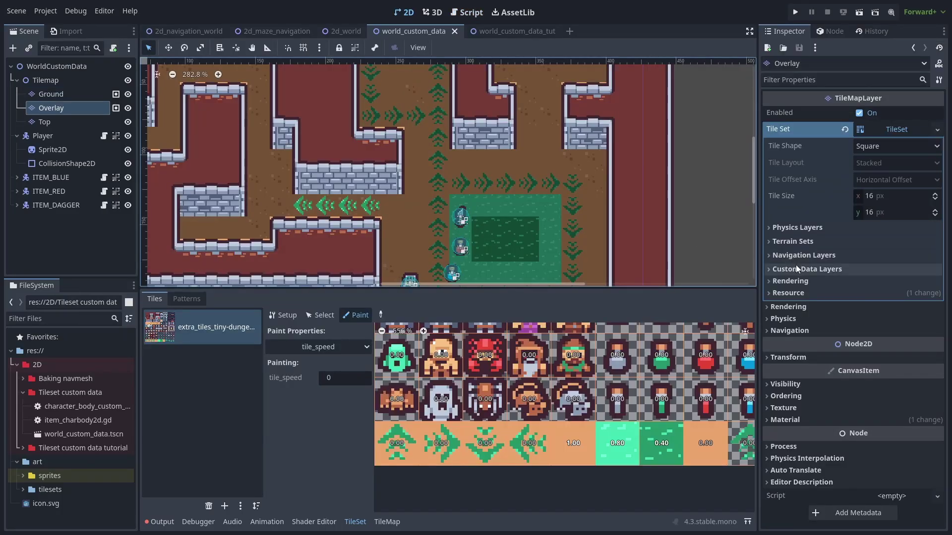
Display each tile's speed_change push vector on the atlas and pan to reveal more tiles
{"action": "left_click", "coordinate": [796, 268]}
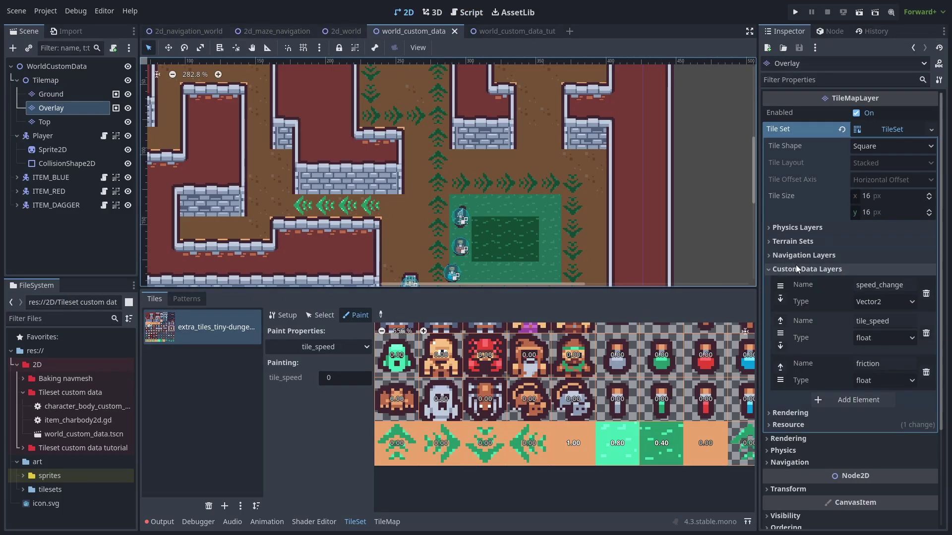
{"action": "double_click", "coordinate": [877, 285]}
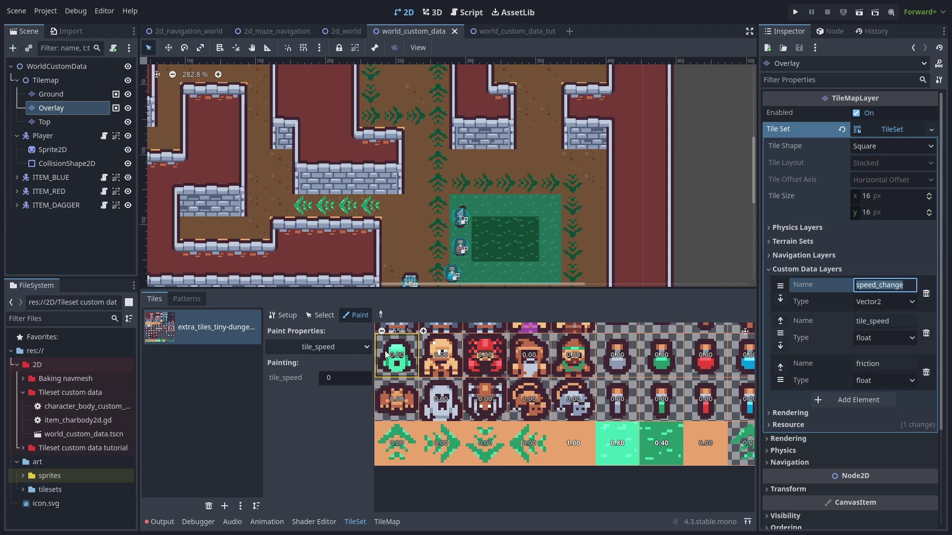
{"action": "left_click", "coordinate": [349, 346]}
{"action": "left_click", "coordinate": [317, 495]}
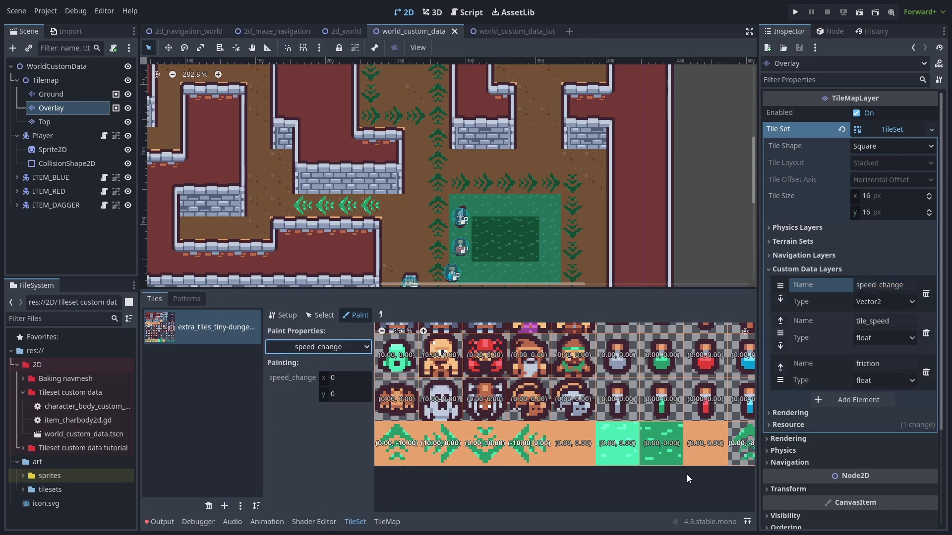
{"action": "middle_click_drag", "start_coordinate": [686, 474], "coordinate": [517, 474]}
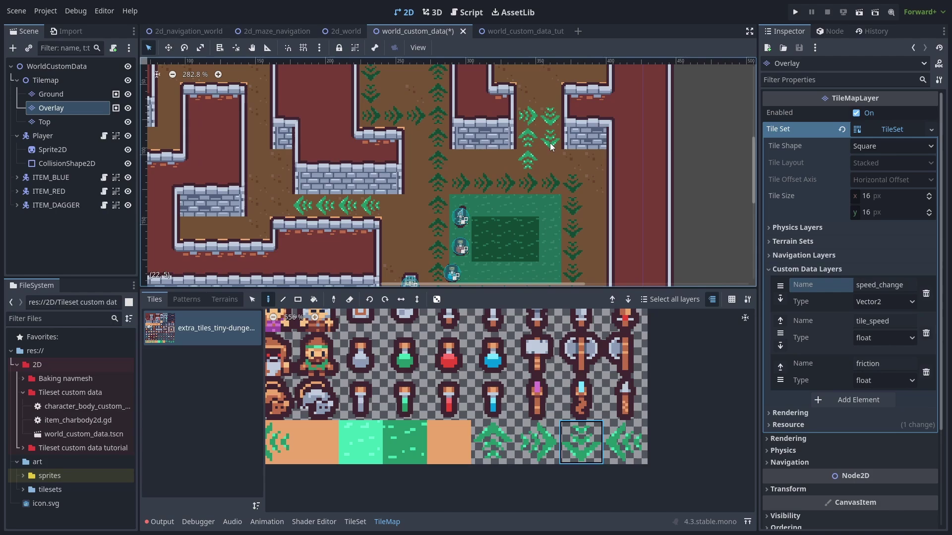
Run the scene with F6 and steer the knight right, up onto the arrow tiles, then left
{"action": "key", "text": "F6"}
{"action": "key", "text": "Right"}
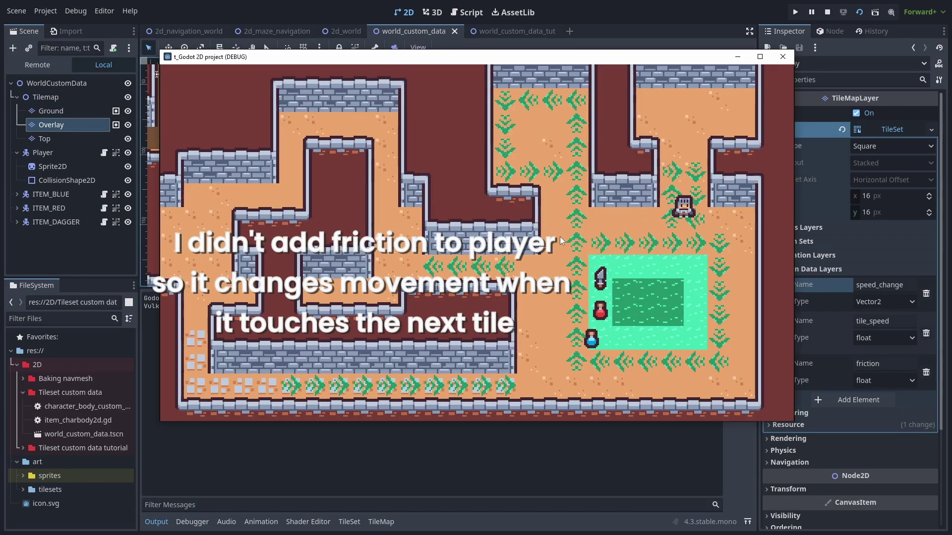
{"action": "key", "text": "Up"}
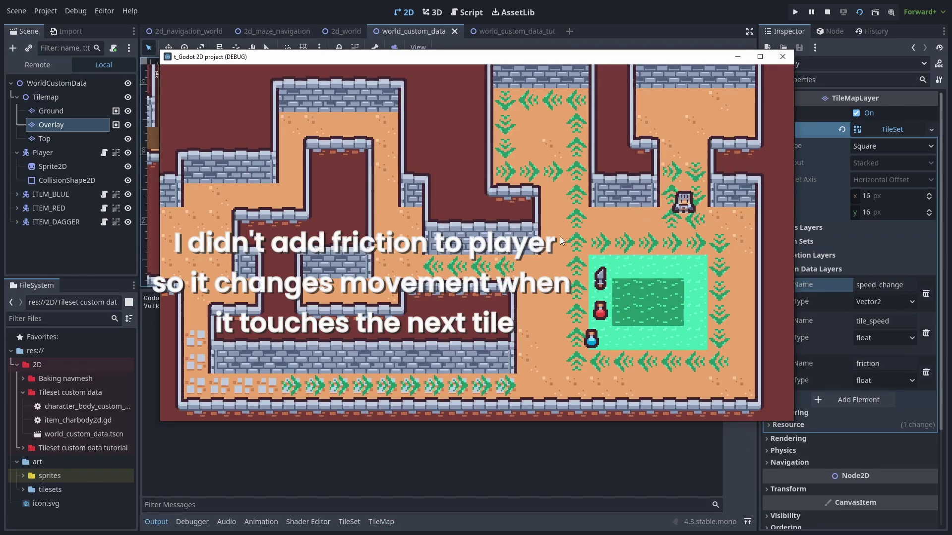
{"action": "key", "text": "Left"}
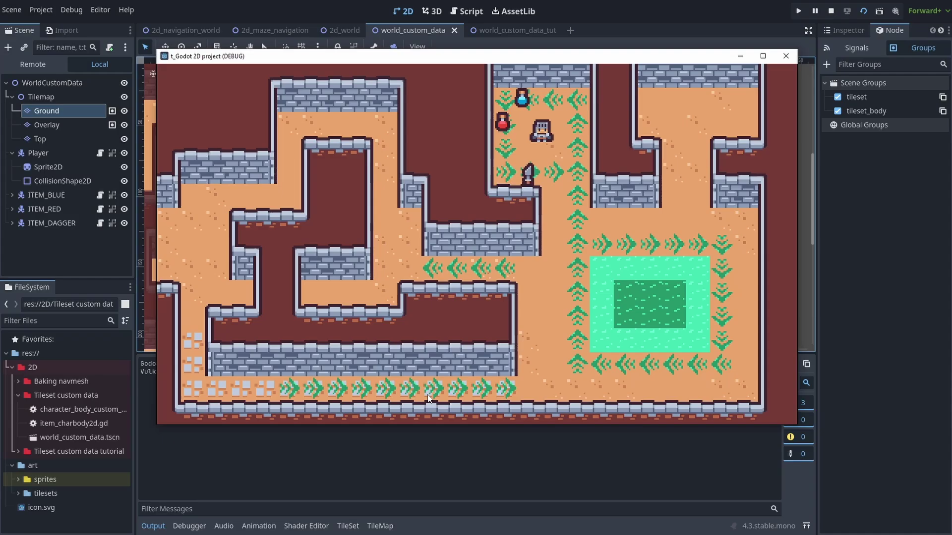